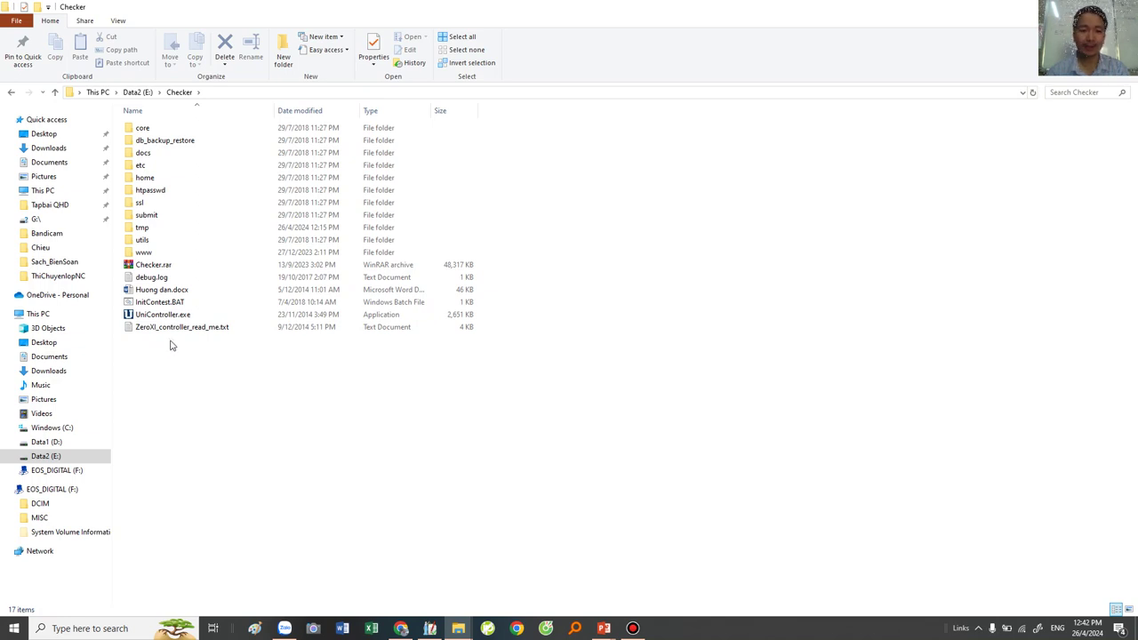
Select UniController.exe in the Checker folder on Data2 (E:).
left_click(158, 316)
Go into the www\data folder and select account.xml.
left_click(170, 375)
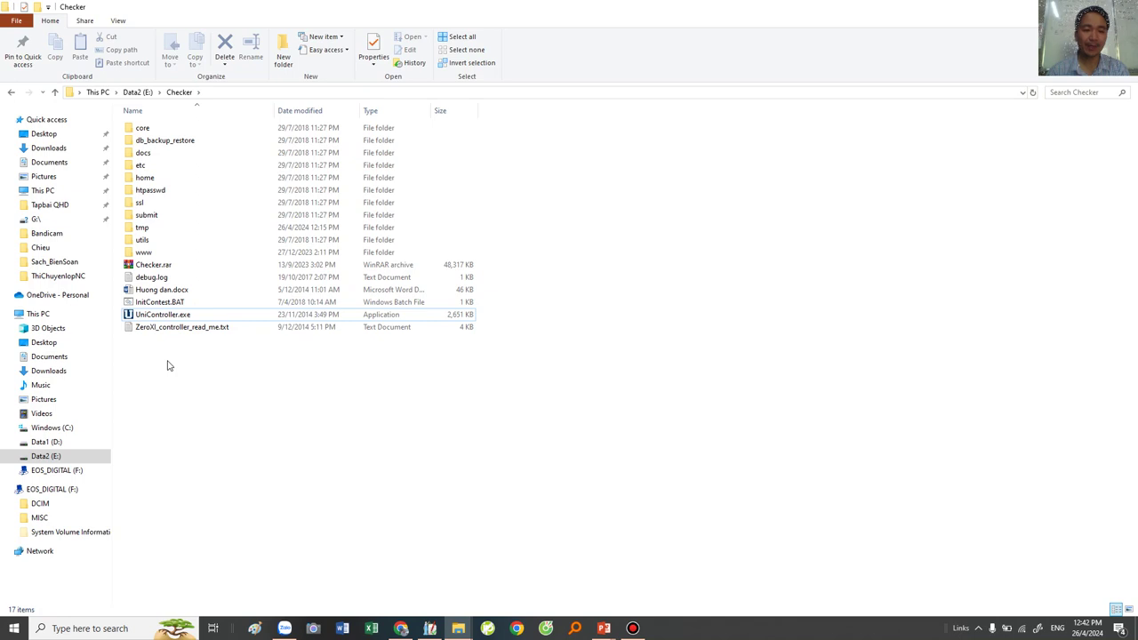
double_click(145, 254)
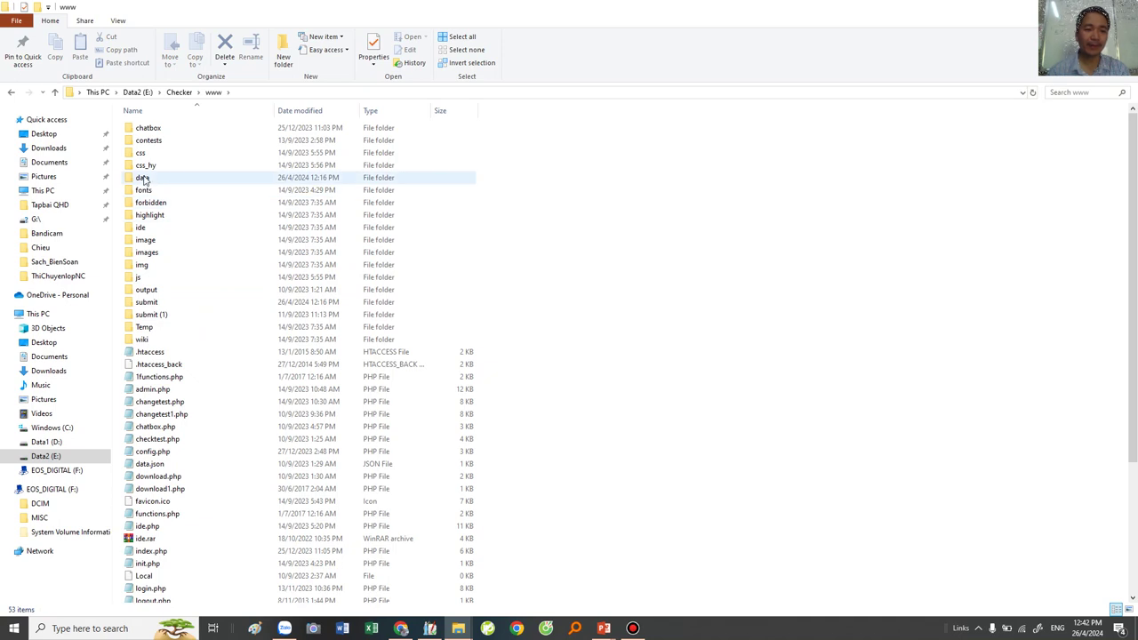
double_click(143, 178)
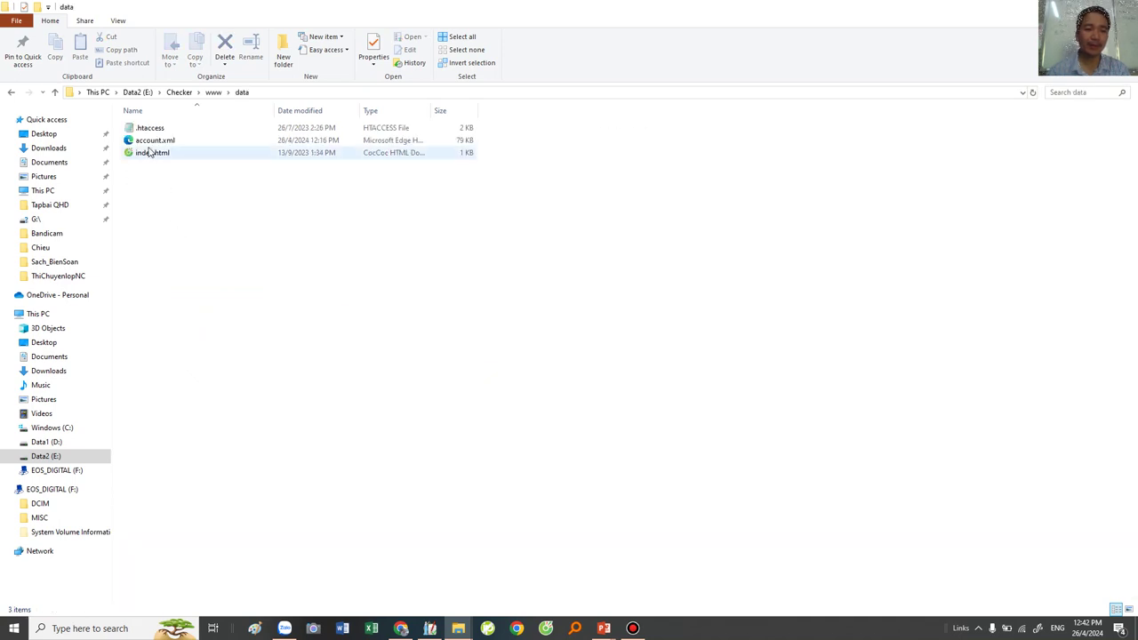
left_click(165, 142)
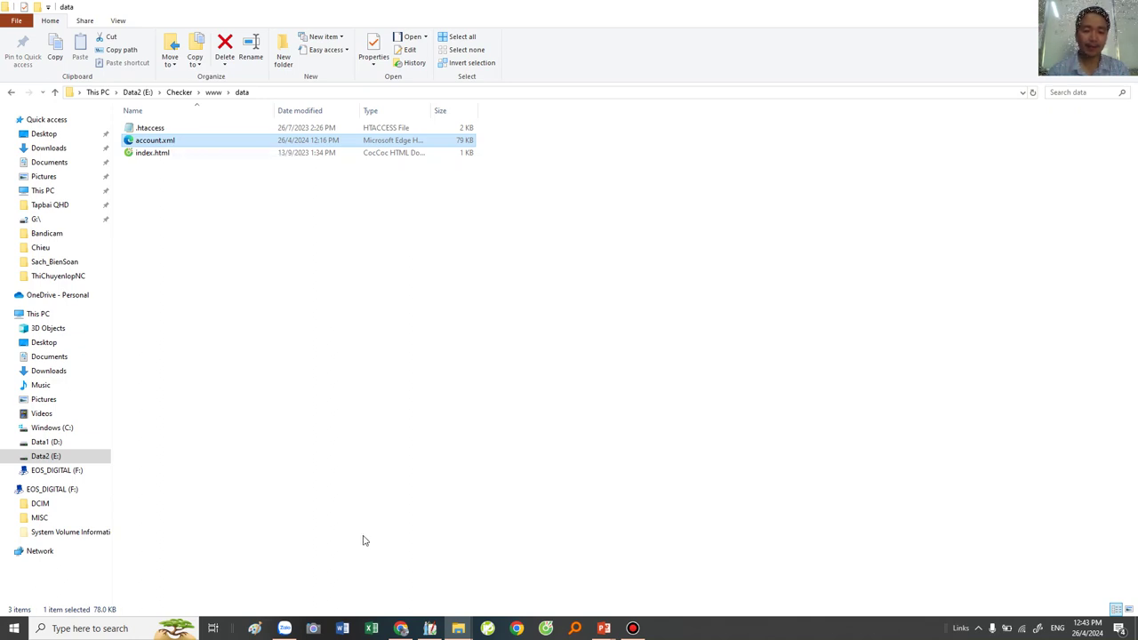
Drag account.xml into Excel to open it and maximize the workbook window.
left_click(371, 628)
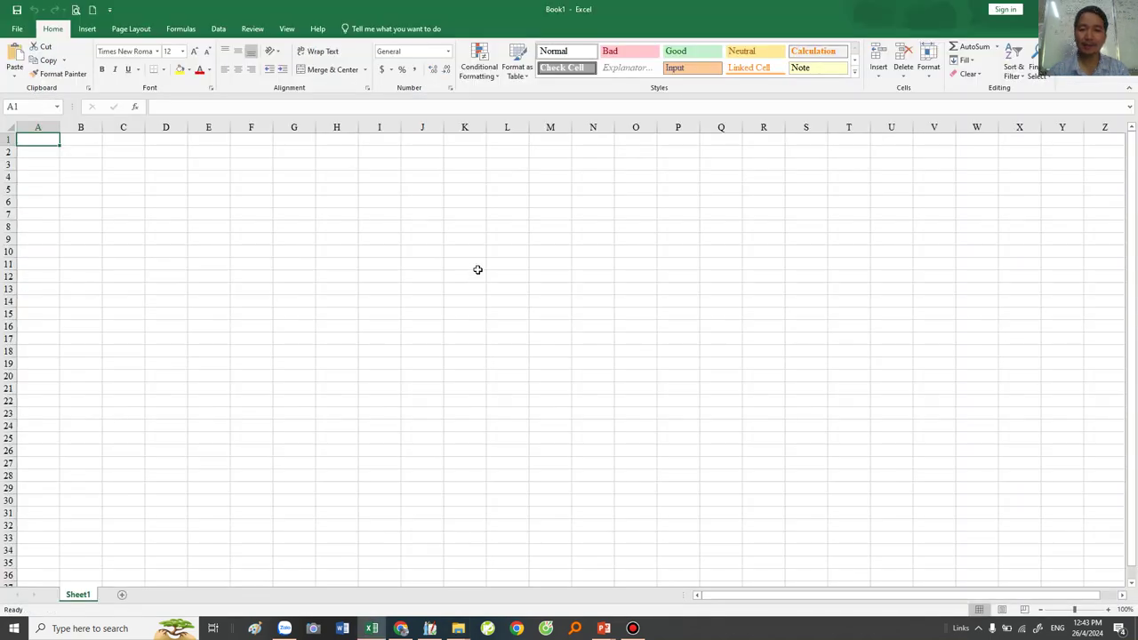
left_click_drag(376, 8, 742, 140)
left_click_drag(153, 140, 413, 281)
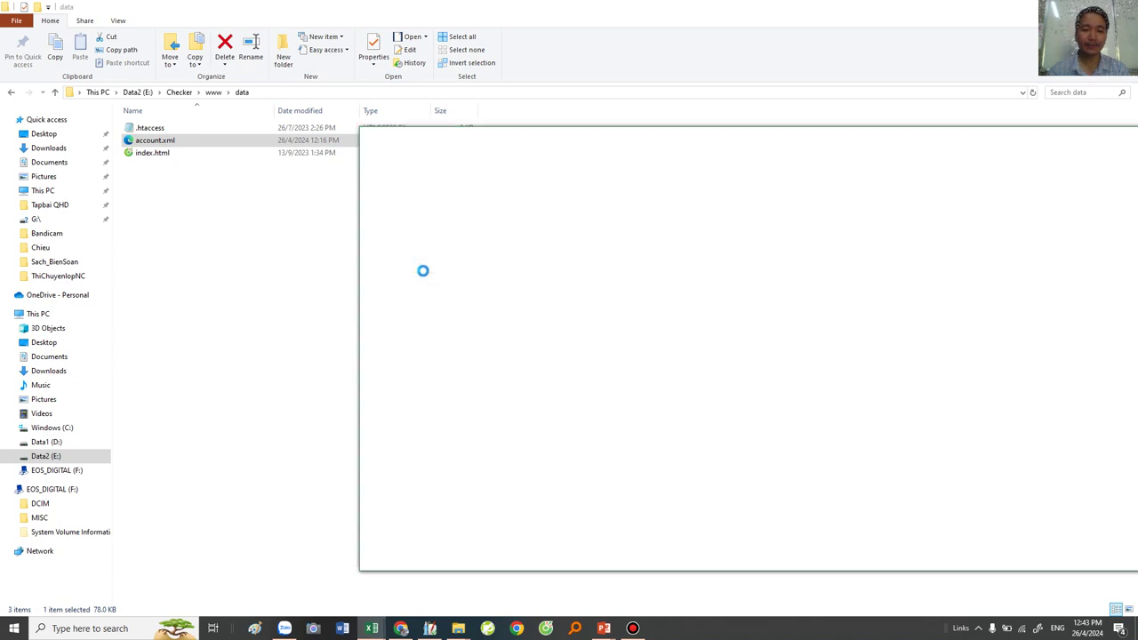
double_click(518, 136)
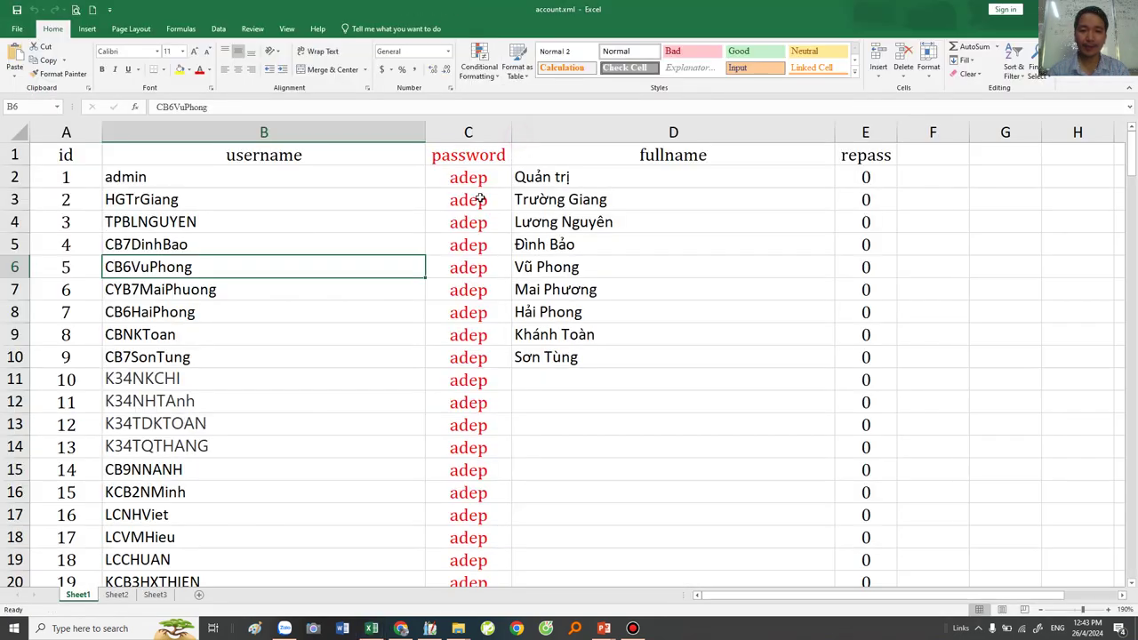
Highlight the id numbers A2:A10 at the top of the sheet.
scroll(241, 254, "down", 14)
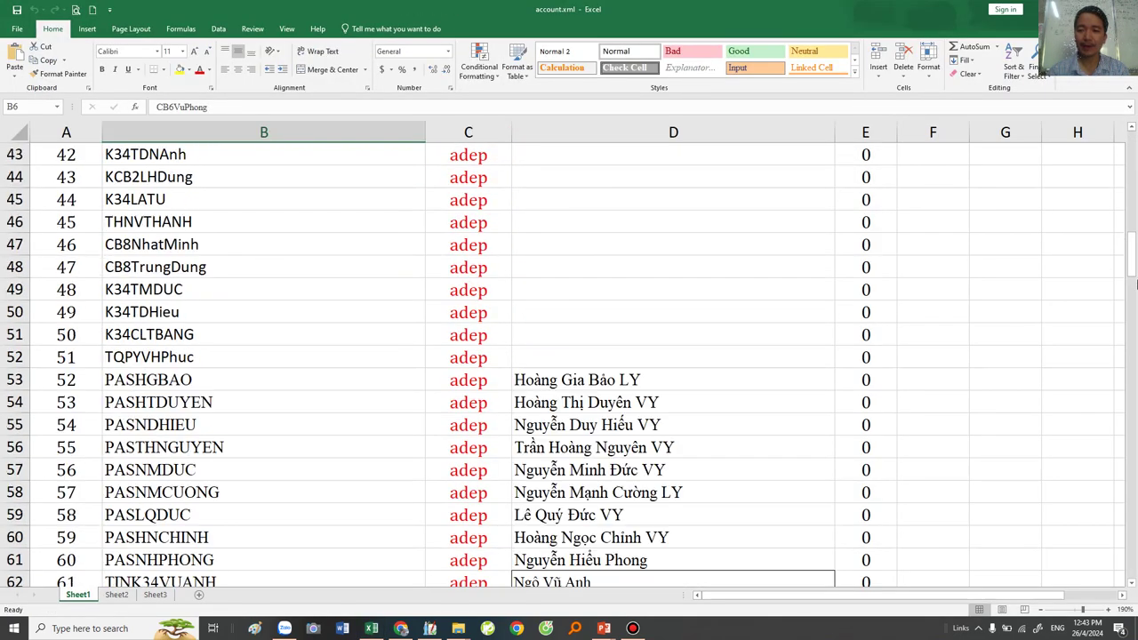
left_click_drag(1132, 255, 1131, 98)
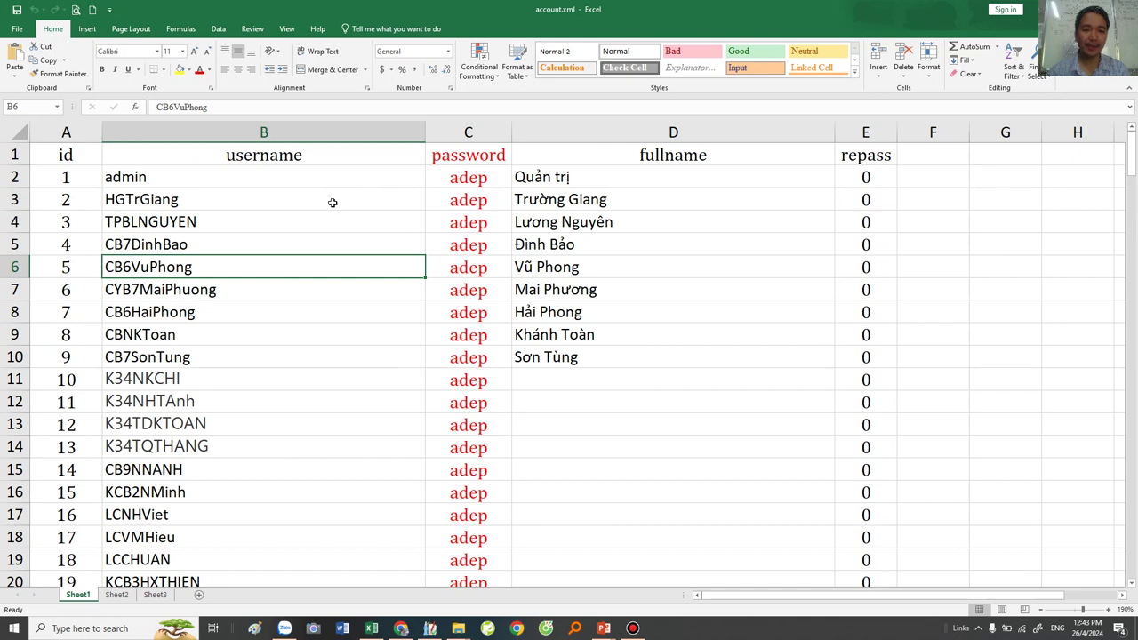
left_click(136, 178)
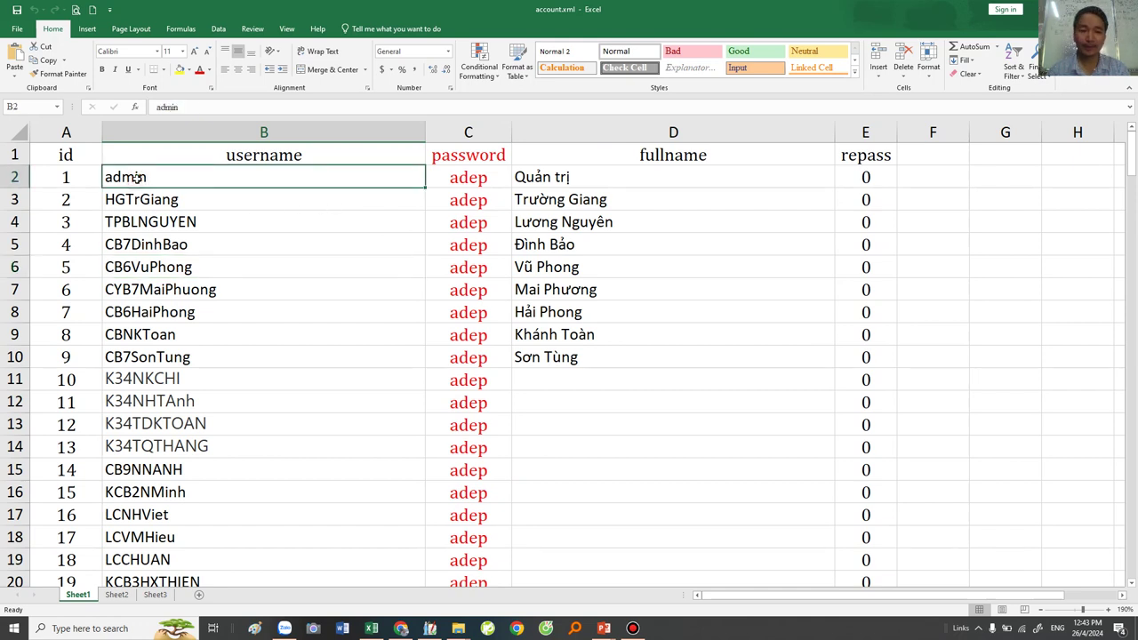
left_click(106, 223)
left_click(71, 177)
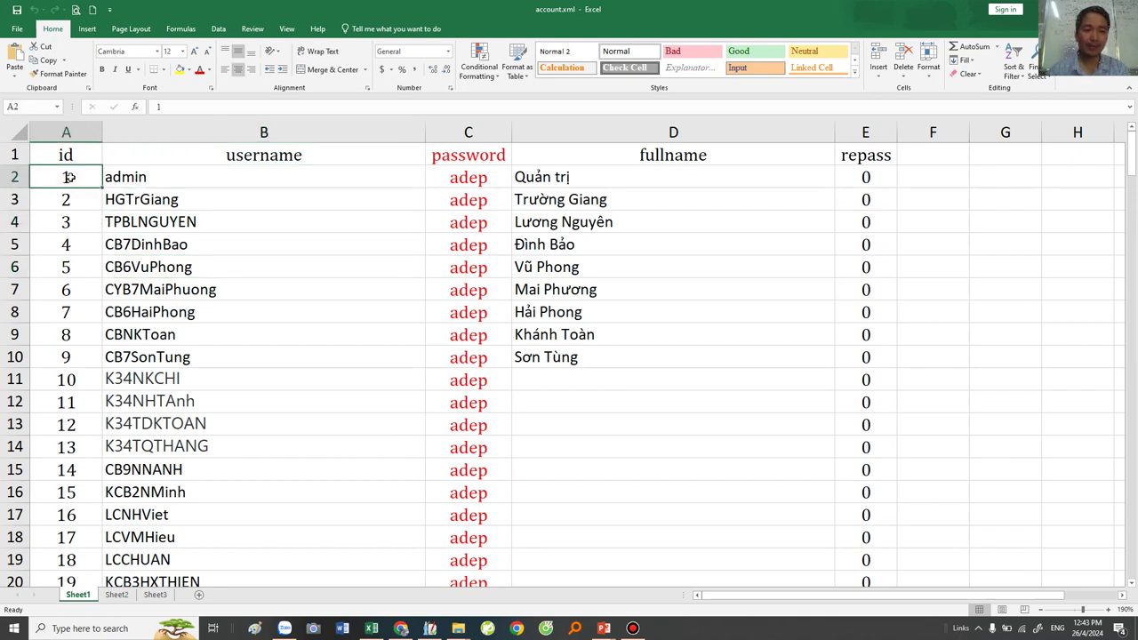
left_click_drag(70, 230, 69, 364)
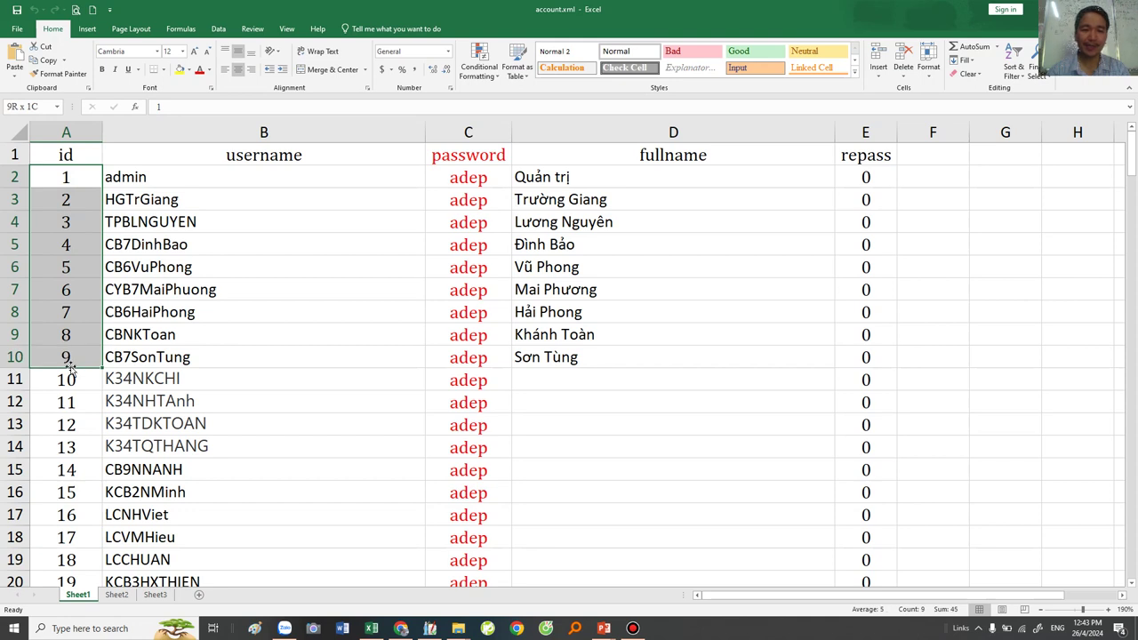
left_click(174, 215)
Highlight the usernames in column B starting from B2.
left_click_drag(116, 177, 156, 446)
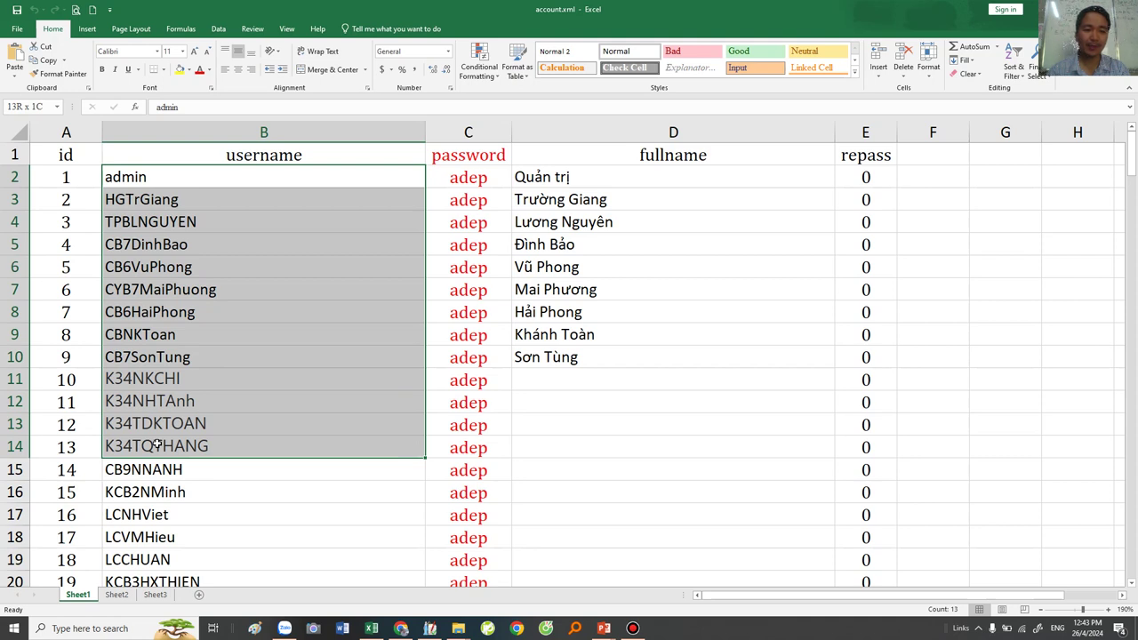
left_click(160, 223)
left_click_drag(138, 177, 191, 226)
left_click(191, 227)
left_click(172, 183)
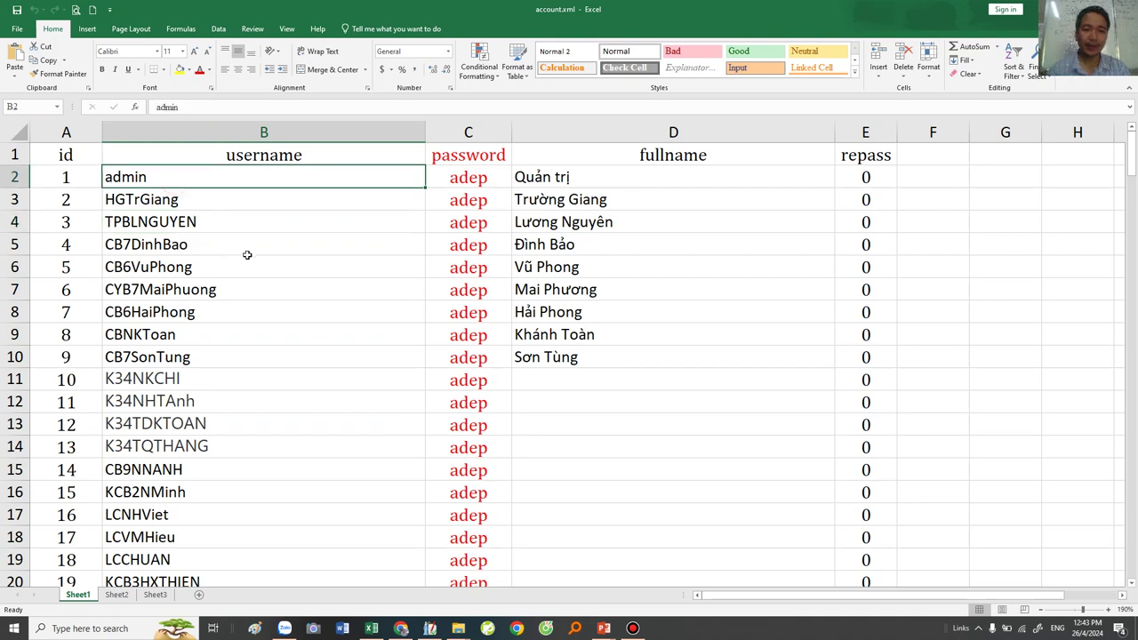
left_click(118, 268)
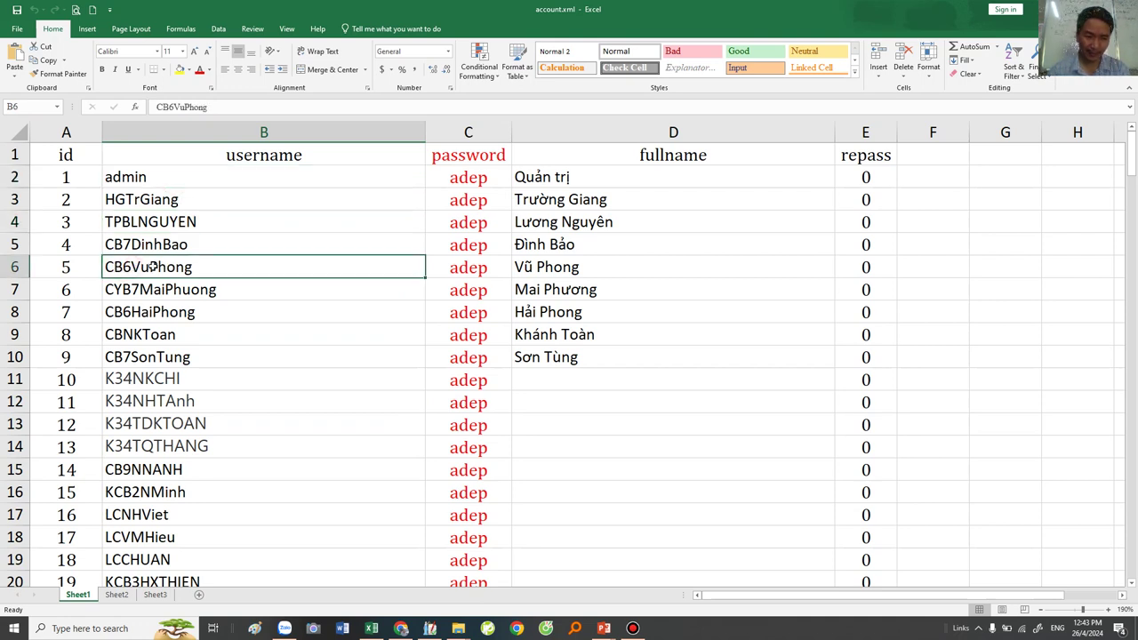
Highlight the password values C2:C13 and the fullname entries D2:D13.
left_click(467, 269)
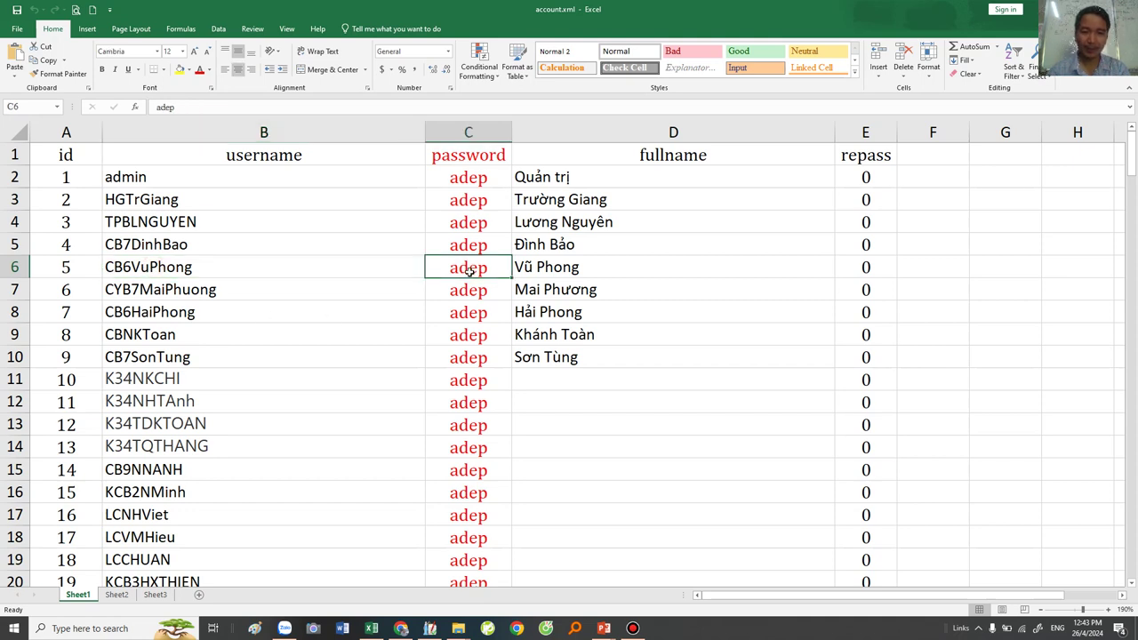
left_click_drag(480, 178, 493, 423)
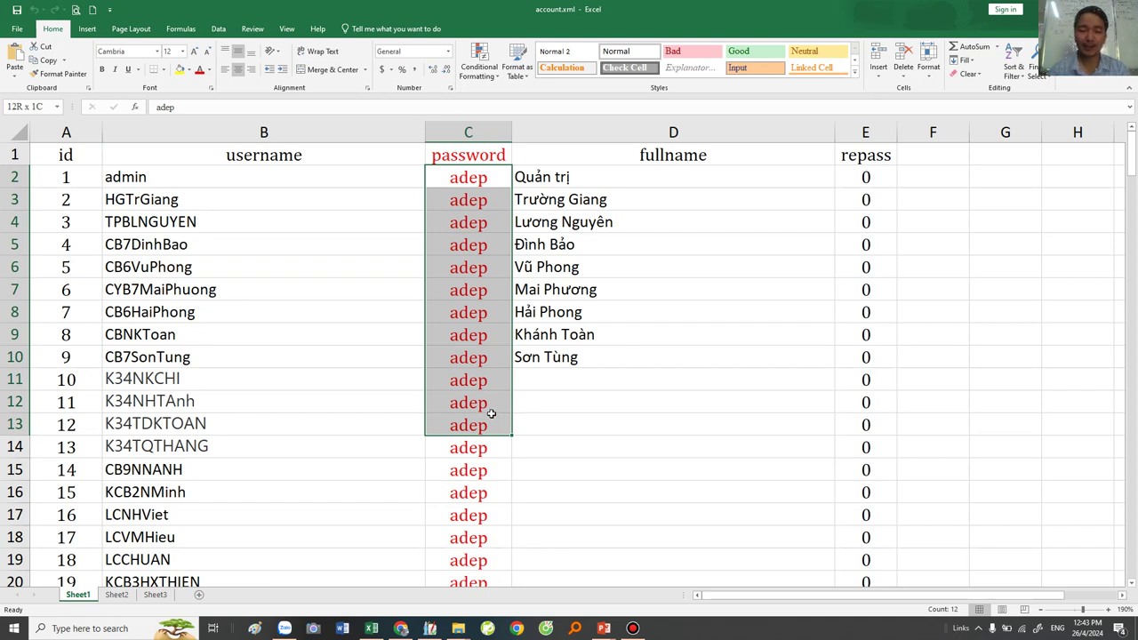
left_click(648, 378)
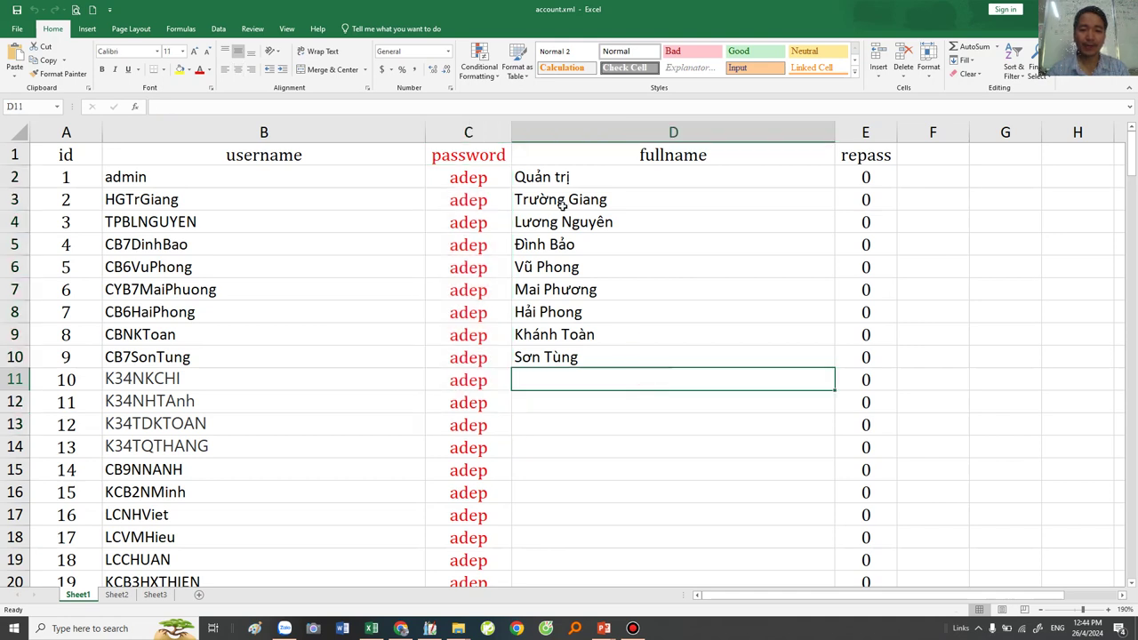
left_click_drag(553, 178, 576, 427)
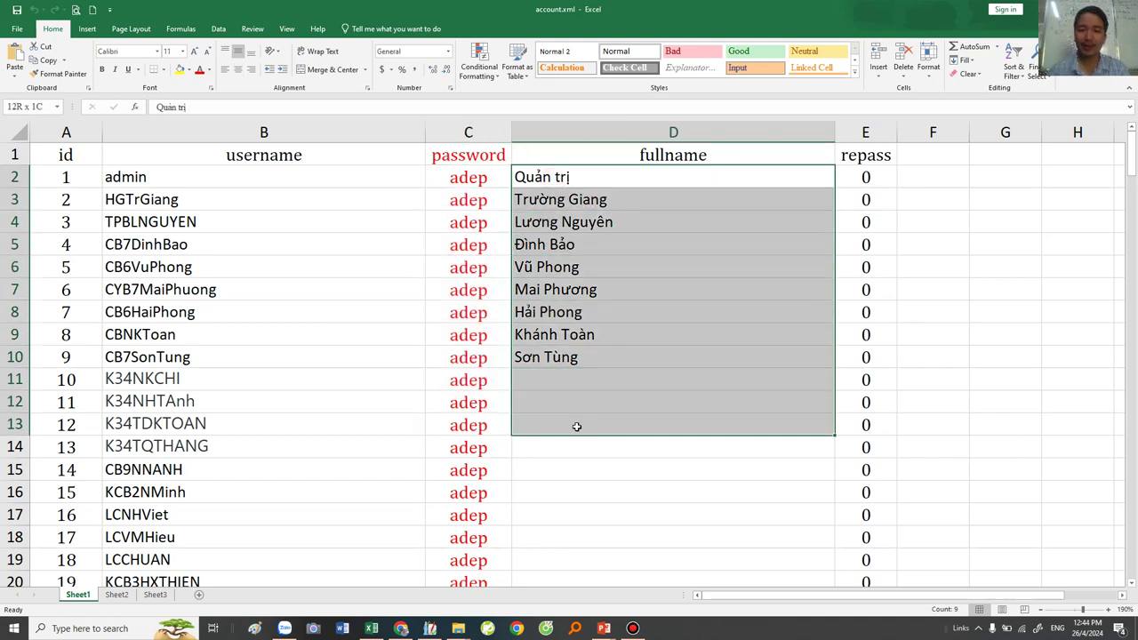
Highlight the repass values E2:E10, then scroll down to the last account, id 185.
left_click_drag(873, 176, 871, 376)
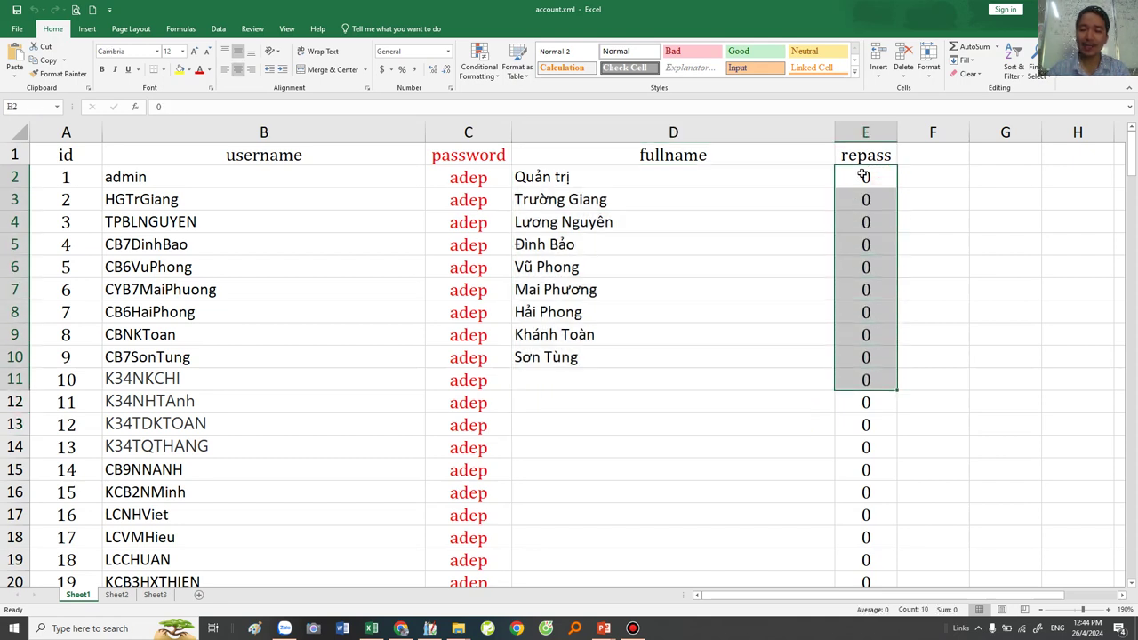
left_click(860, 238)
left_click_drag(864, 168, 878, 364)
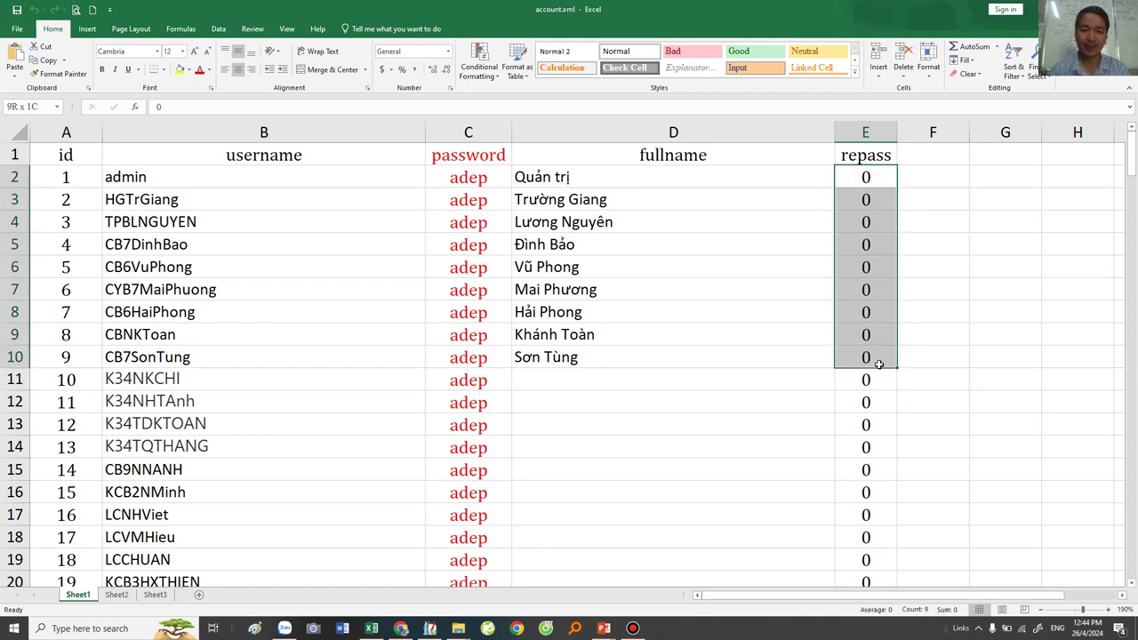
left_click_drag(878, 364, 878, 363)
scroll(617, 414, "down", 16)
scroll(594, 427, "down", 14)
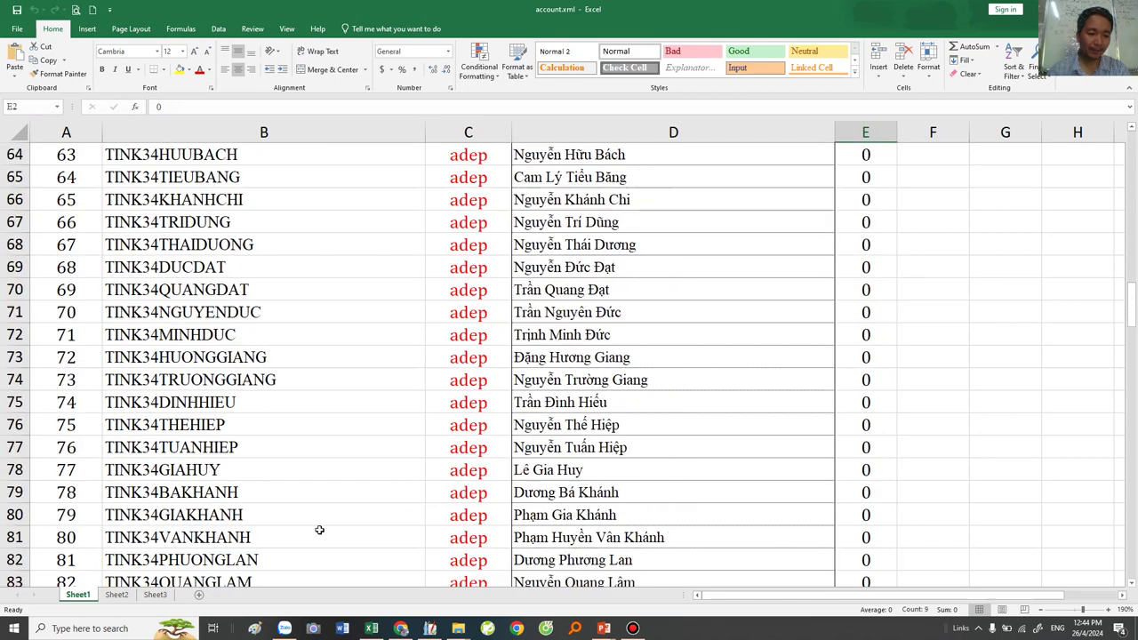
left_click_drag(1132, 372, 1133, 539)
scroll(123, 527, "down", 3)
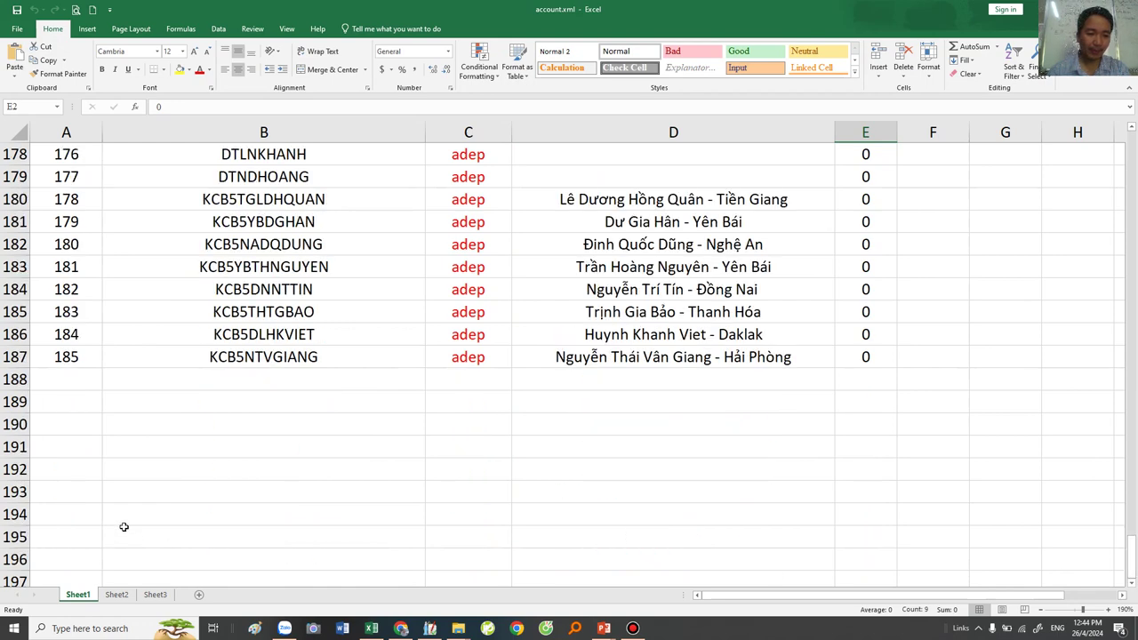
left_click(73, 375)
type("18")
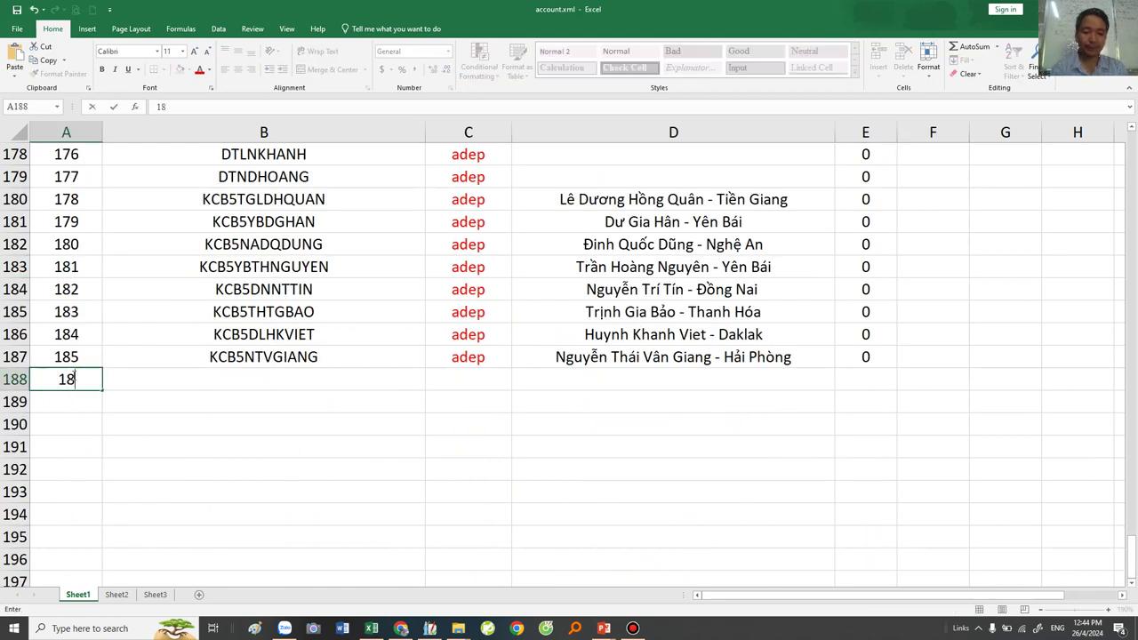
type("6")
key("Tab")
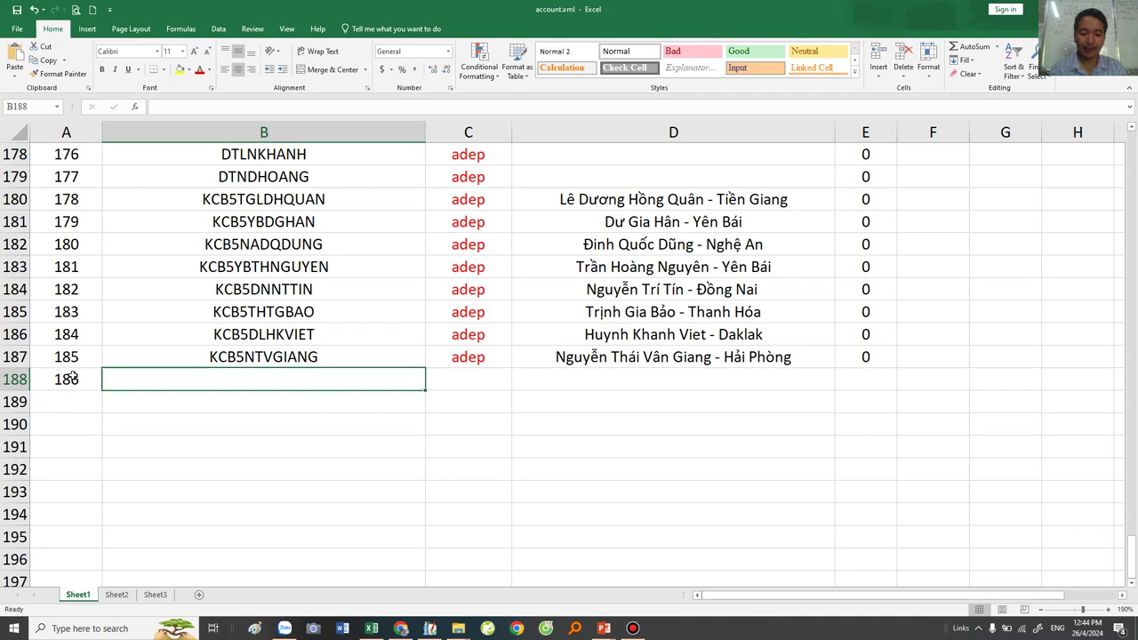
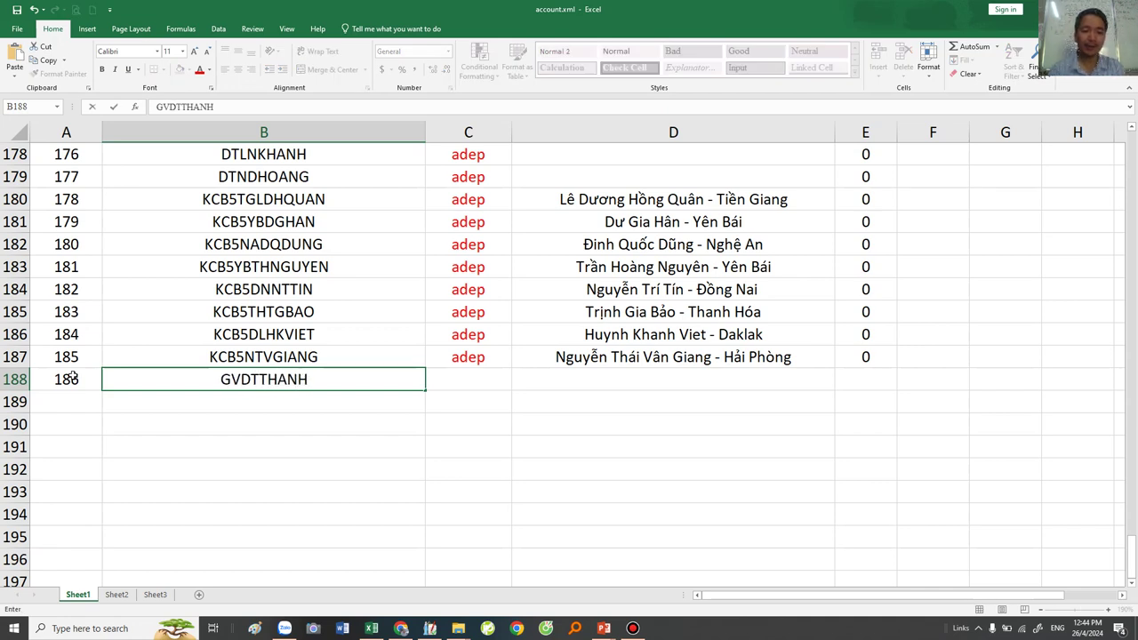
key("Tab")
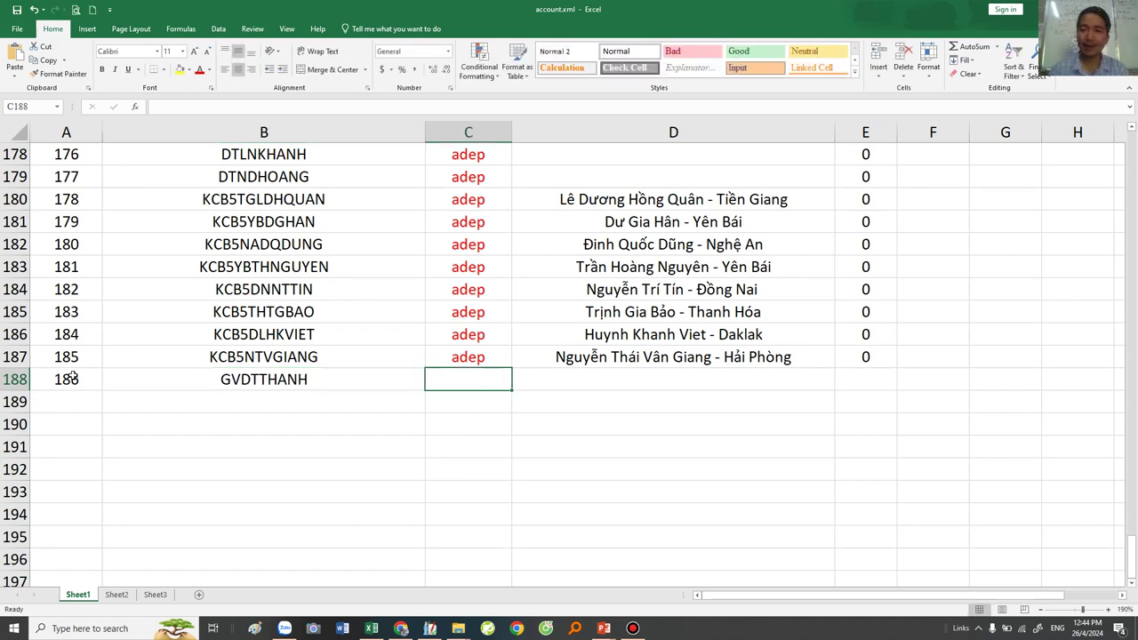
left_click(71, 378)
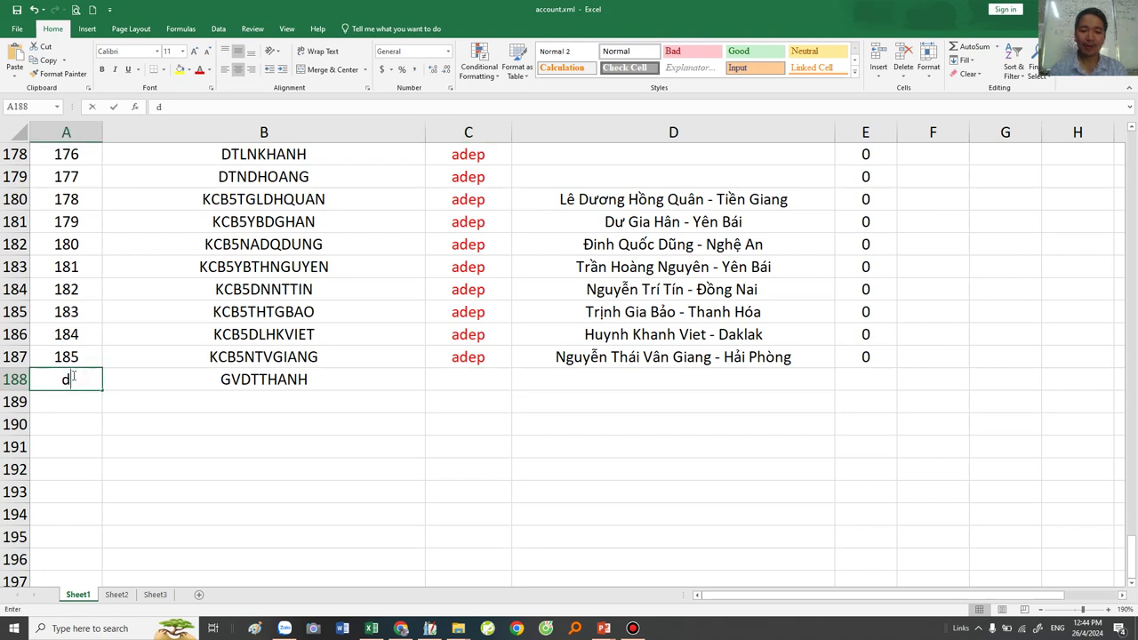
key("ctrl+Return")
left_click(424, 379)
key("Tab")
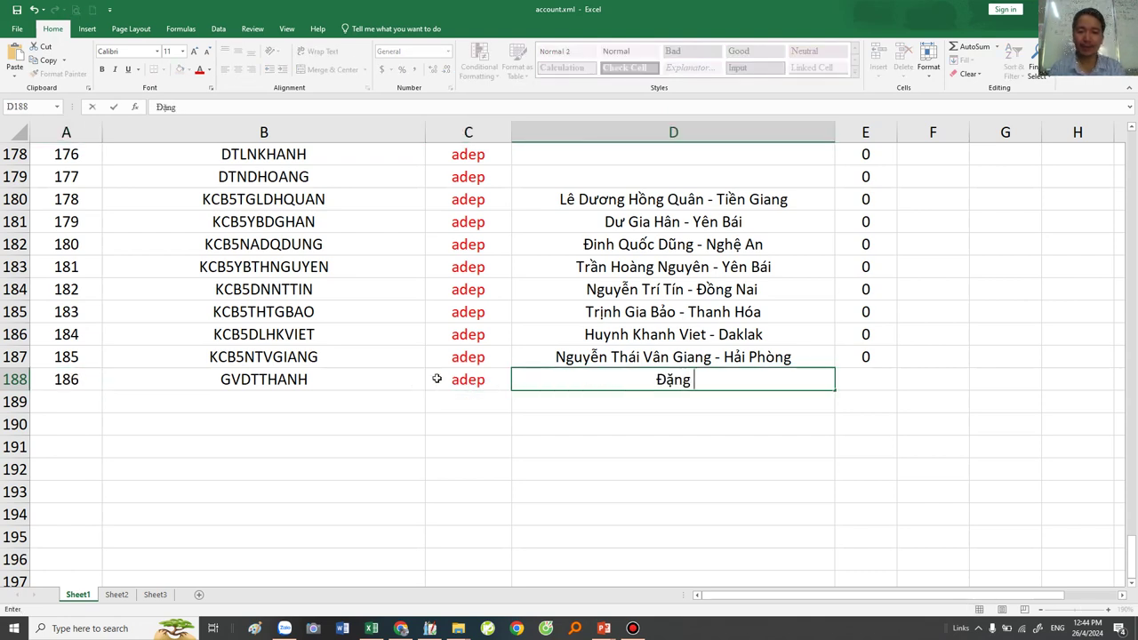
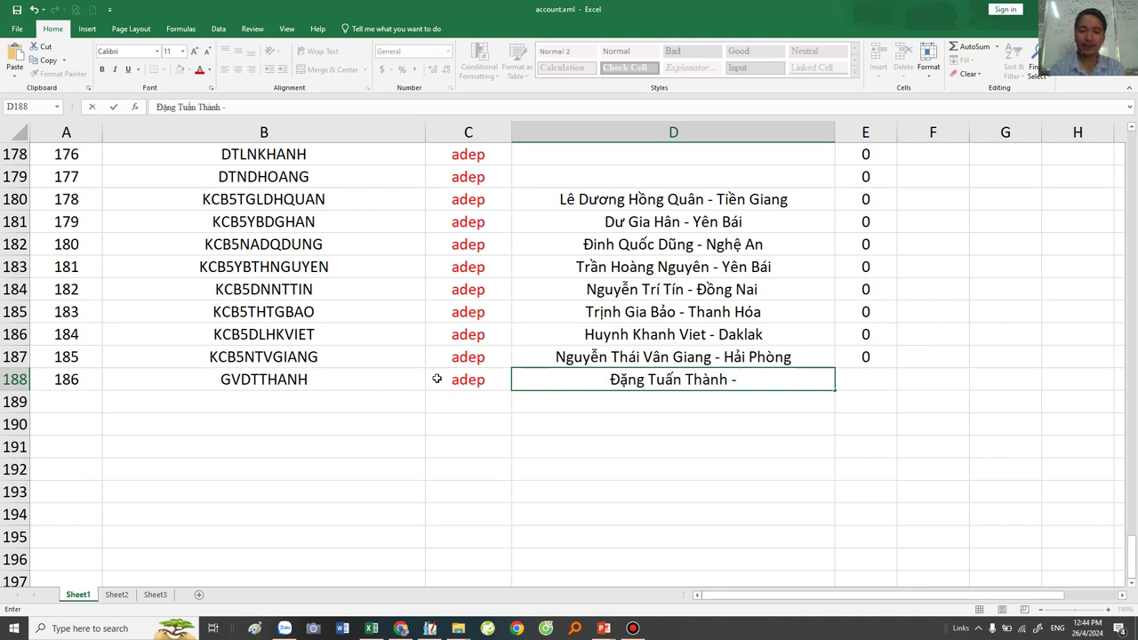
left_click(844, 378)
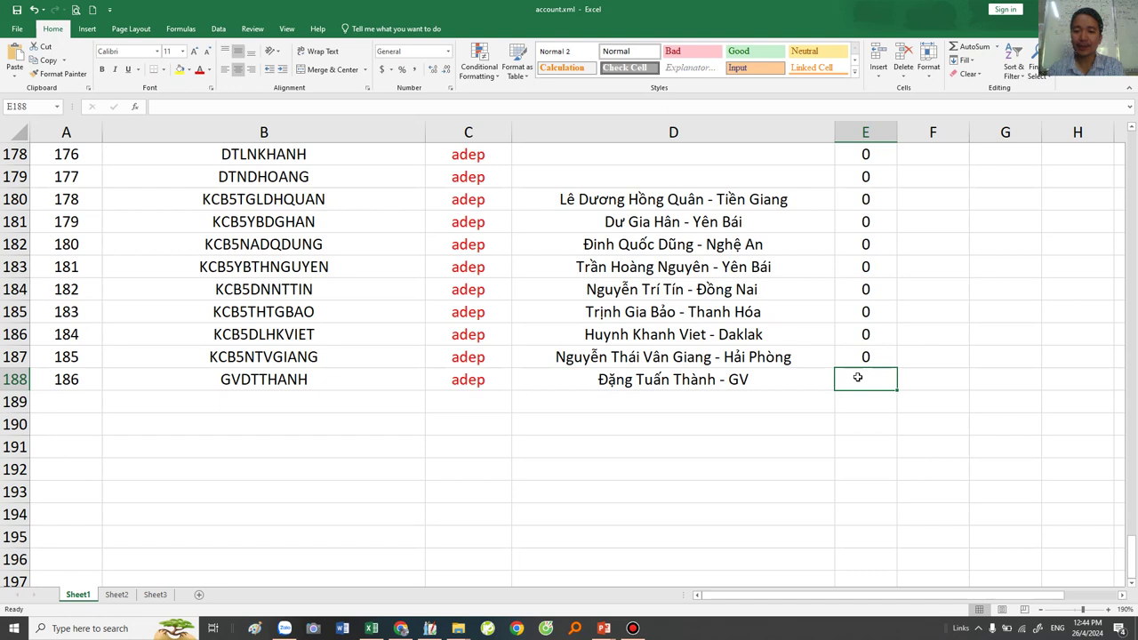
key("ctrl+d")
left_click(812, 400)
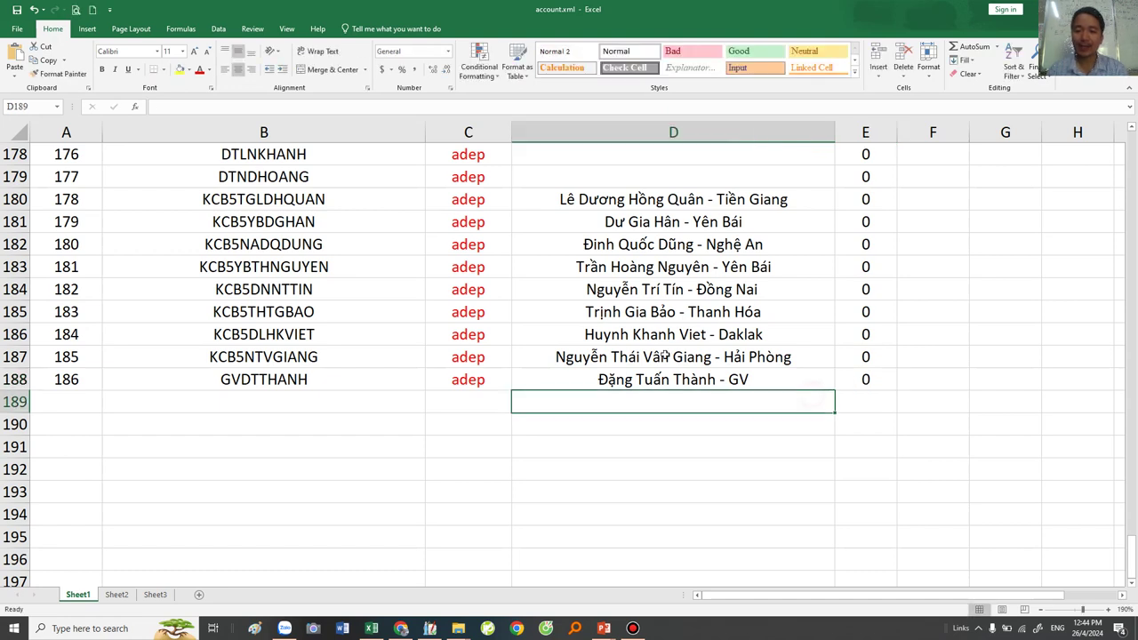
left_click(16, 13)
left_click(528, 349)
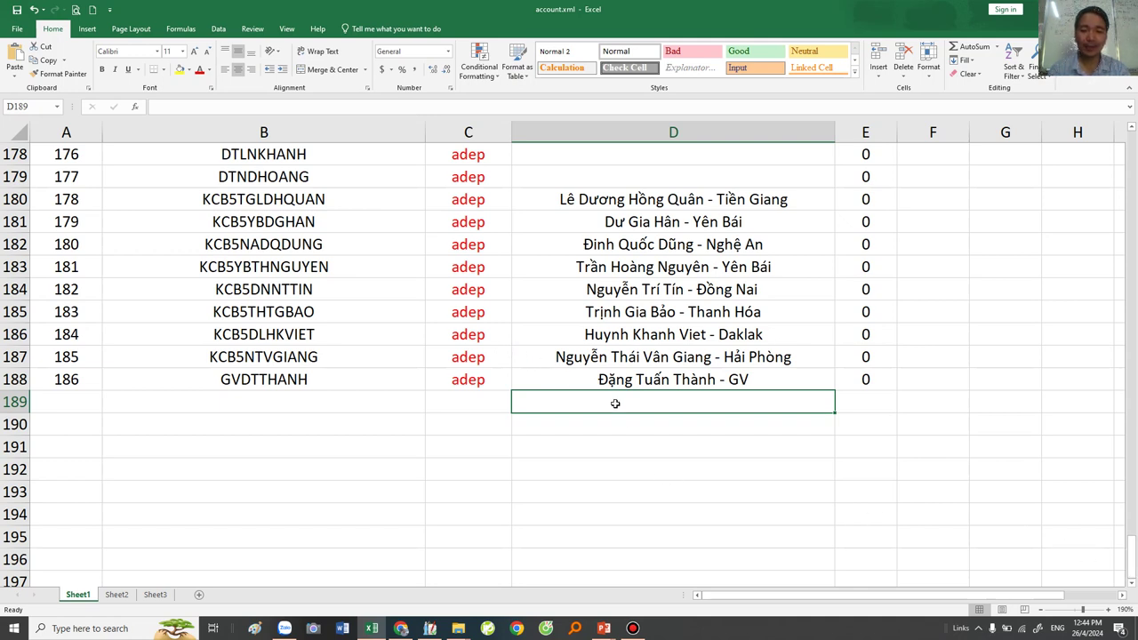
Highlight the empty cells below the new row in columns B and D.
left_click_drag(610, 399, 595, 506)
left_click(263, 285)
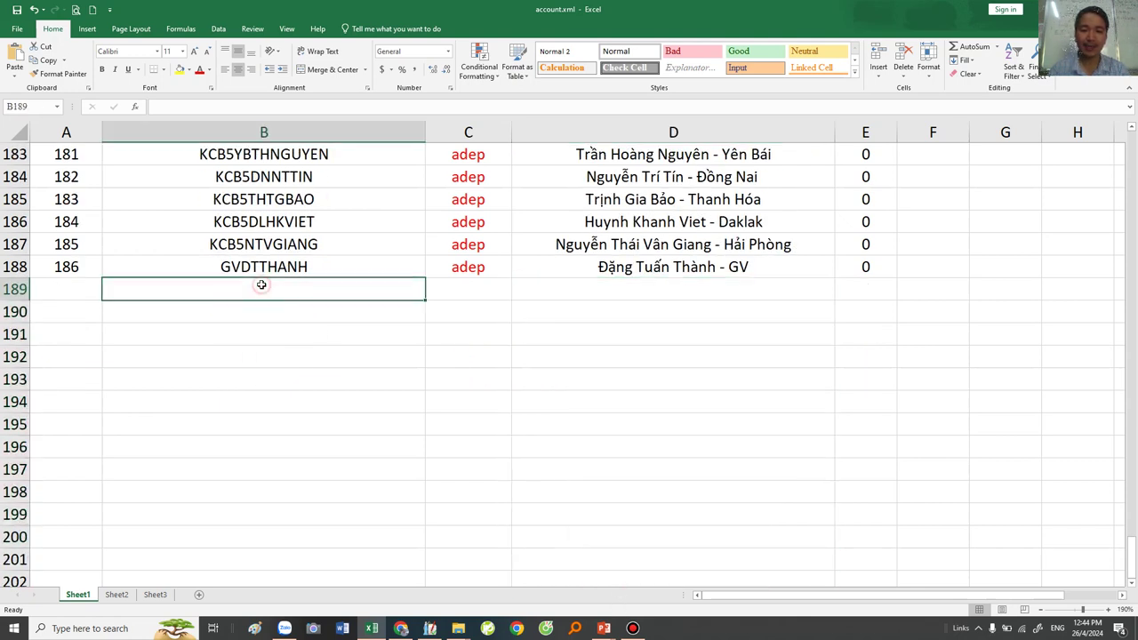
left_click(228, 308)
left_click(231, 327)
left_click(231, 353)
left_click(237, 416)
left_click_drag(234, 290, 239, 401)
left_click_drag(627, 291, 650, 469)
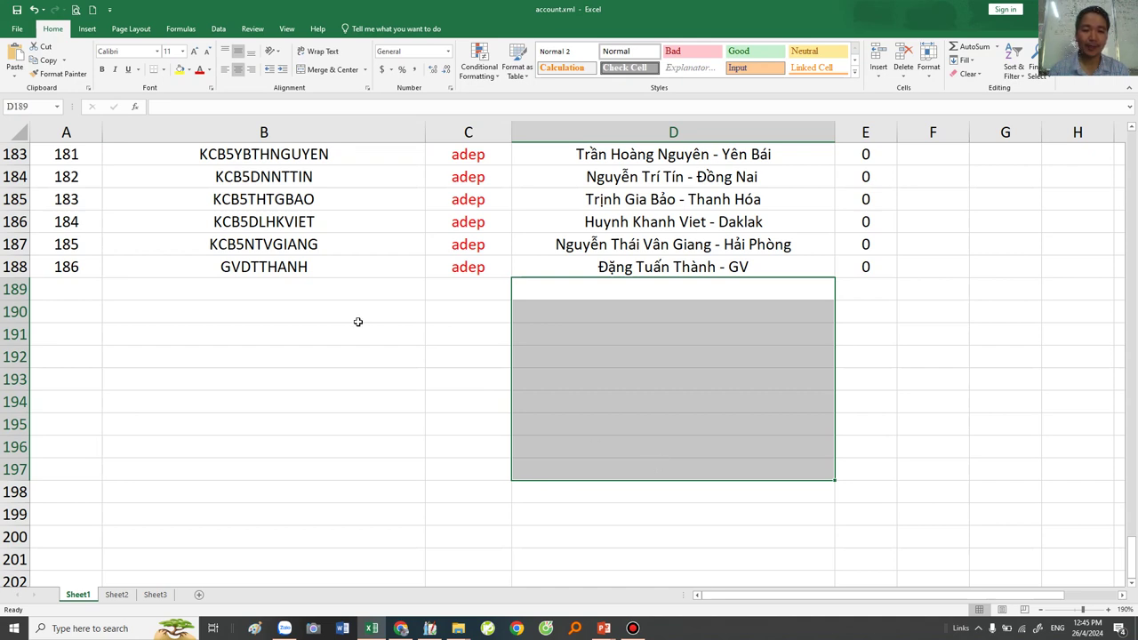
left_click_drag(276, 285, 262, 491)
left_click(634, 315)
Point out the new account row 188 and the empty rows beneath it.
scroll(299, 385, "up", 2)
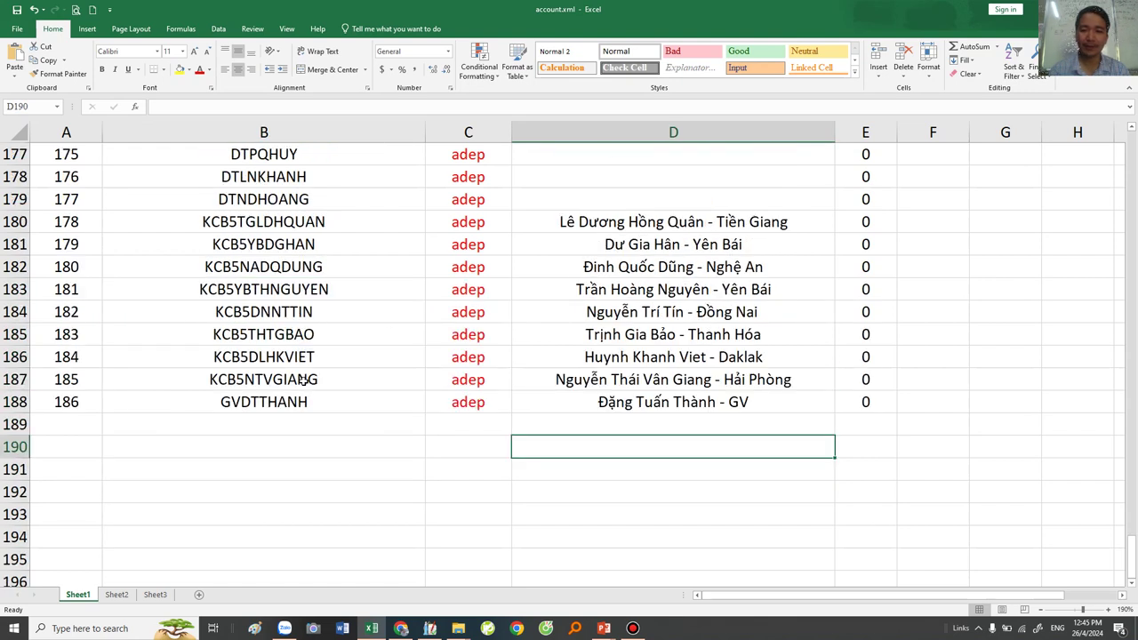
left_click(601, 421)
left_click_drag(619, 403, 617, 544)
left_click_drag(256, 423, 249, 581)
left_click(320, 455)
left_click(279, 426)
left_click(441, 417)
left_click(204, 410)
left_click(221, 425)
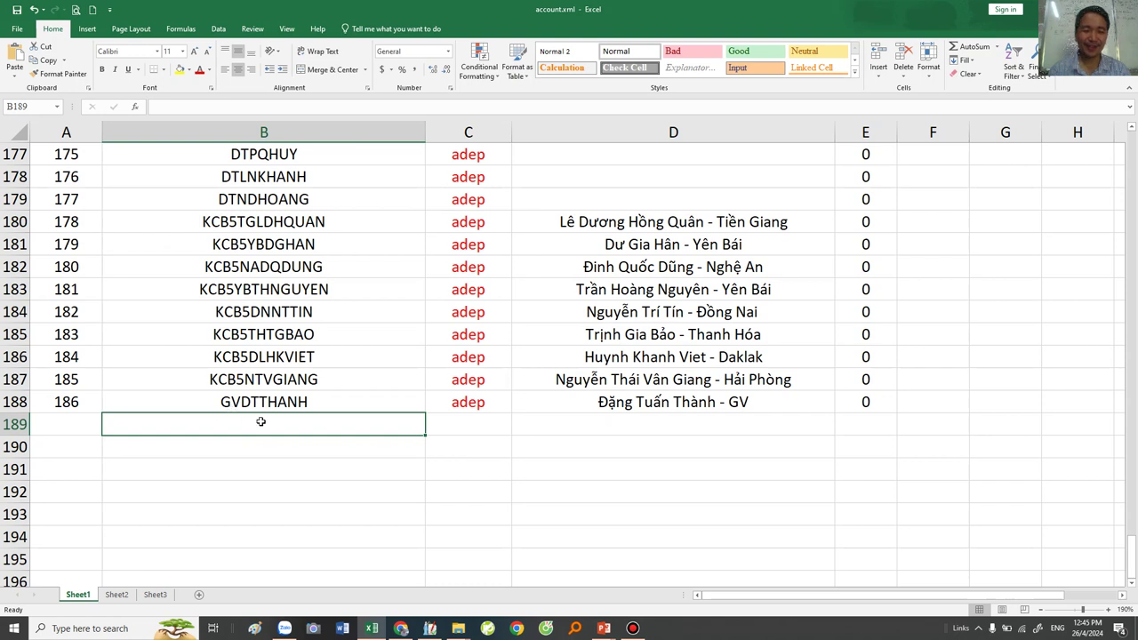
left_click(225, 405)
left_click(453, 406)
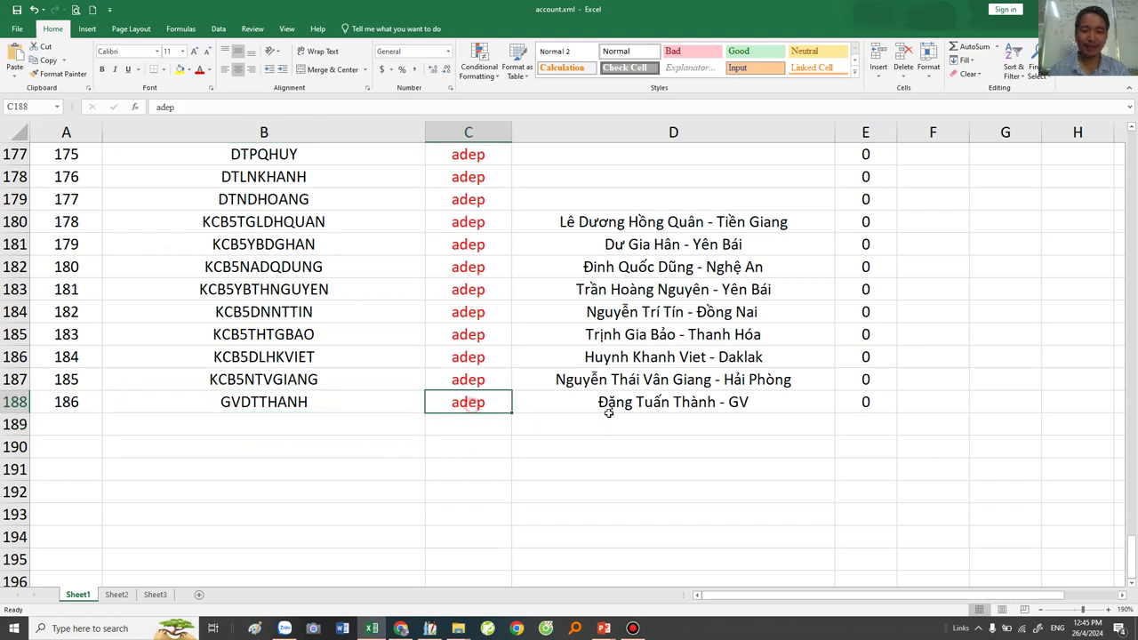
left_click(594, 420)
Save account.xml again in XML Spreadsheet format and close Excel.
left_click(16, 8)
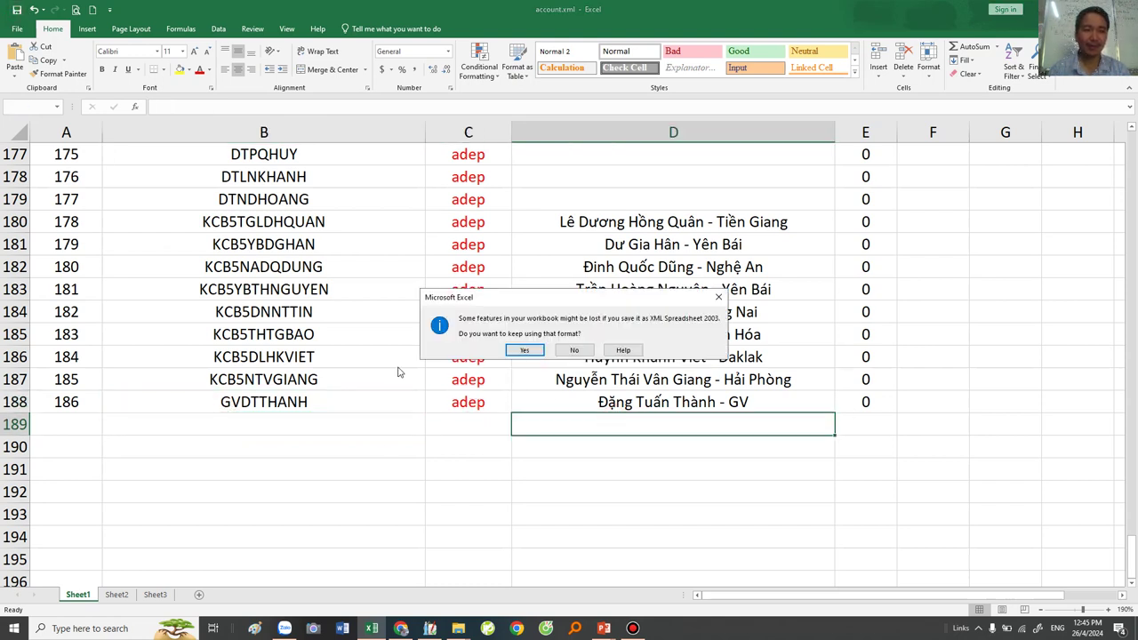
left_click(530, 349)
right_click(477, 6)
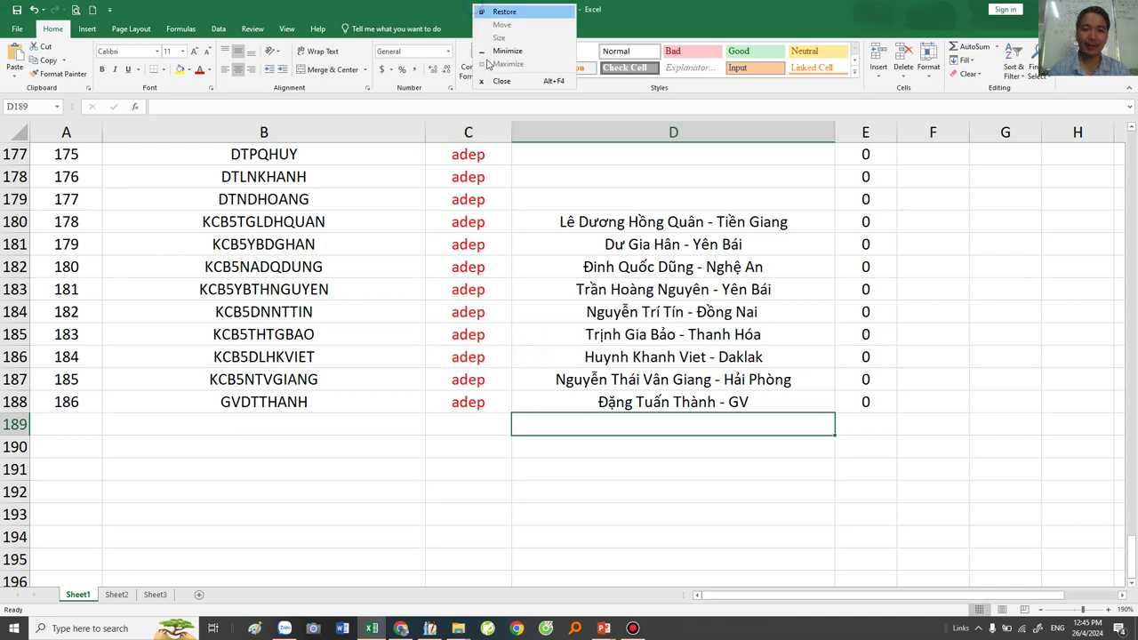
left_click(490, 80)
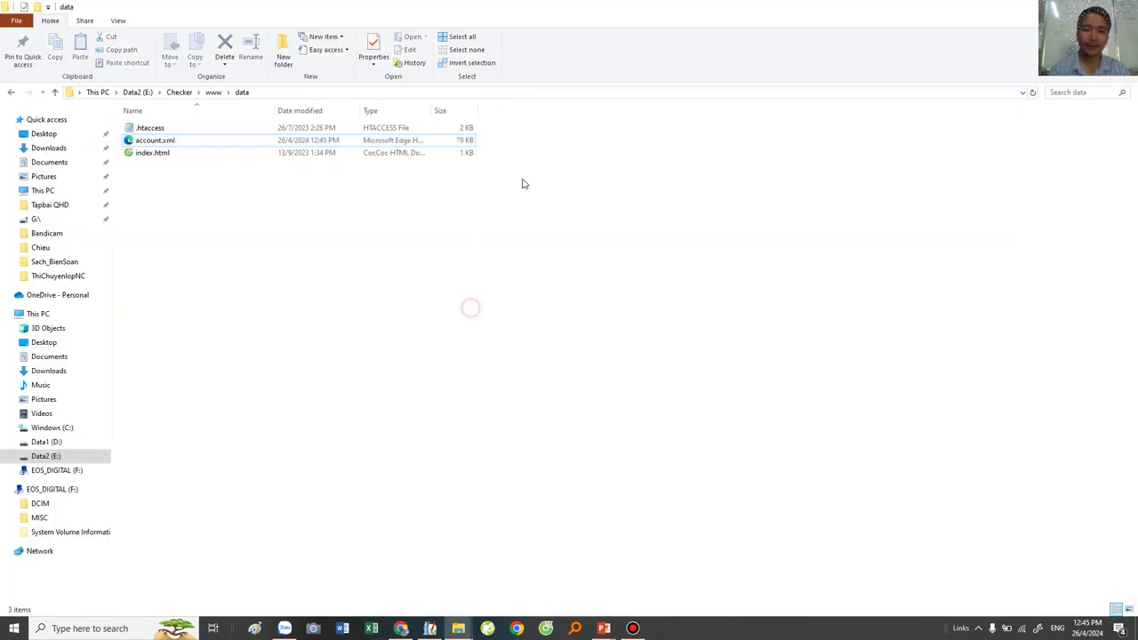
Close the title slide and dismiss the UniController already-running error.
right_click(774, 8)
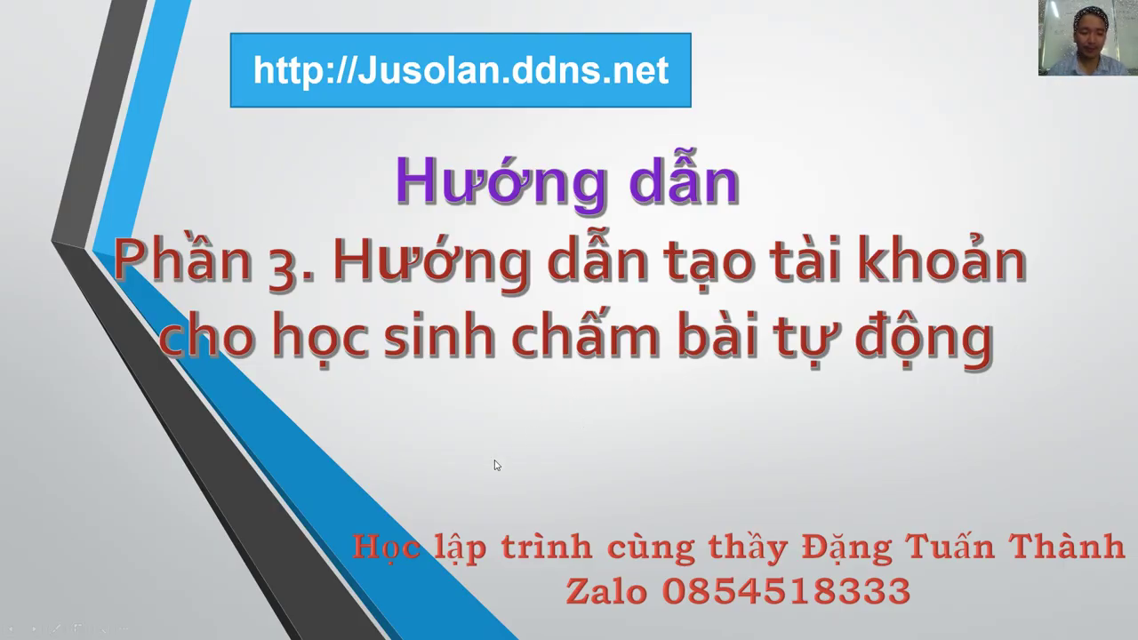
key("Escape")
double_click(175, 551)
left_click(589, 357)
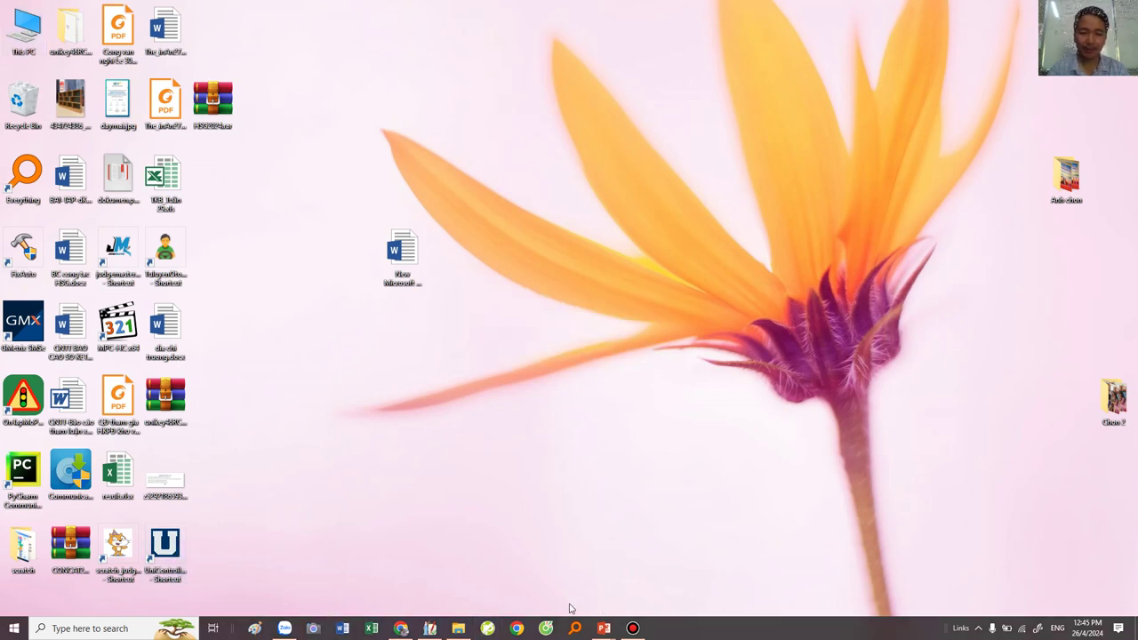
Load 192.168.1.92 in a new Chrome tab.
left_click(401, 629)
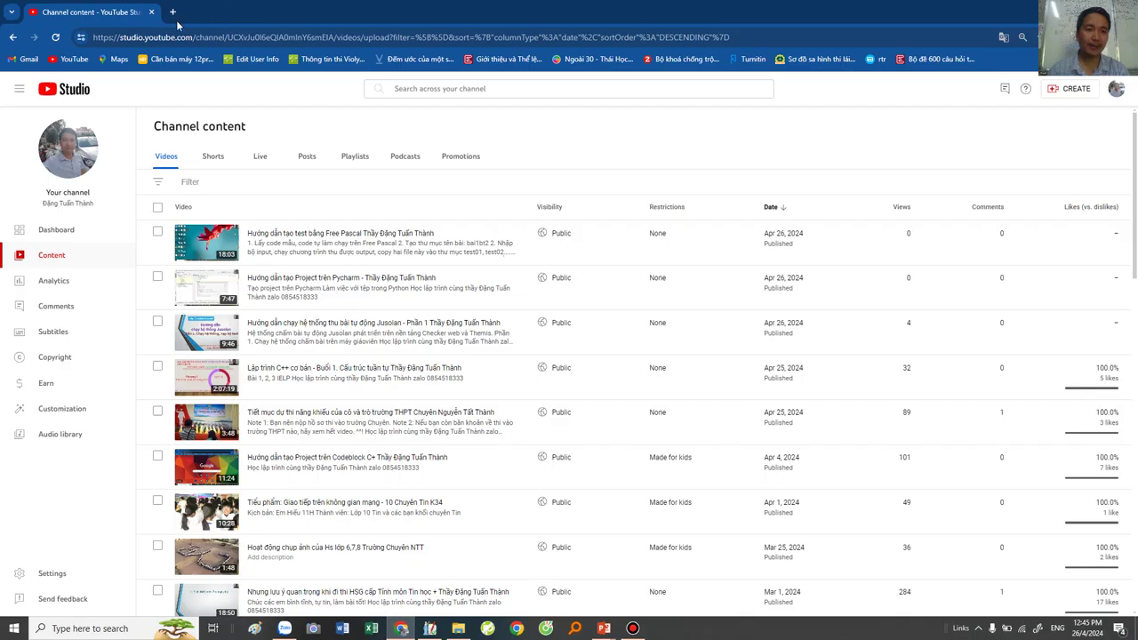
left_click(172, 12)
type("192")
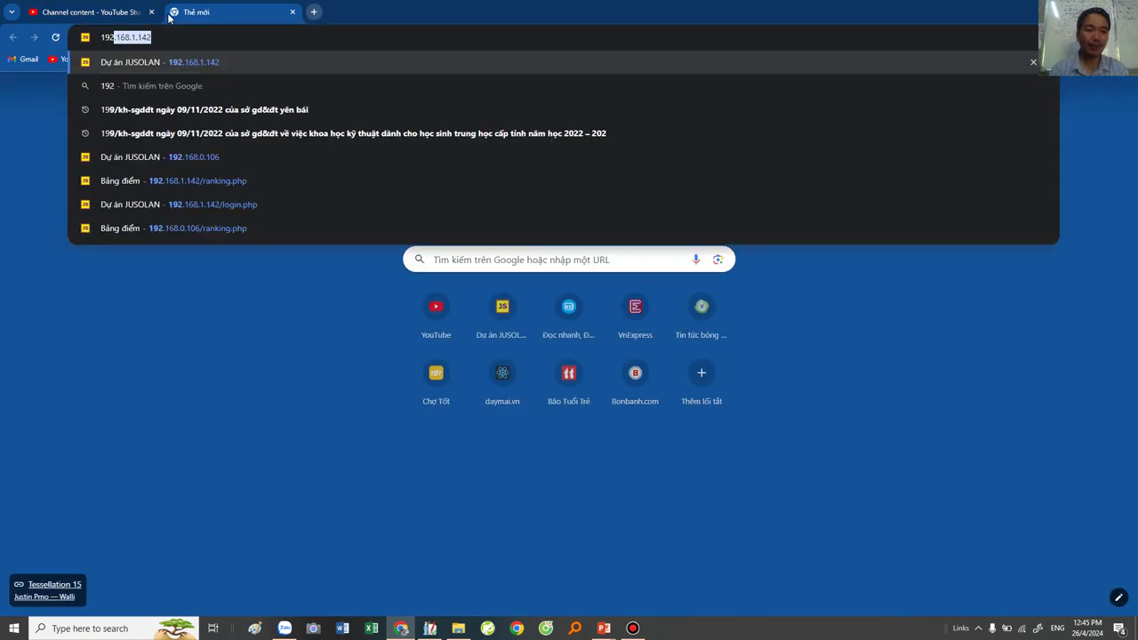
type(".168.1.")
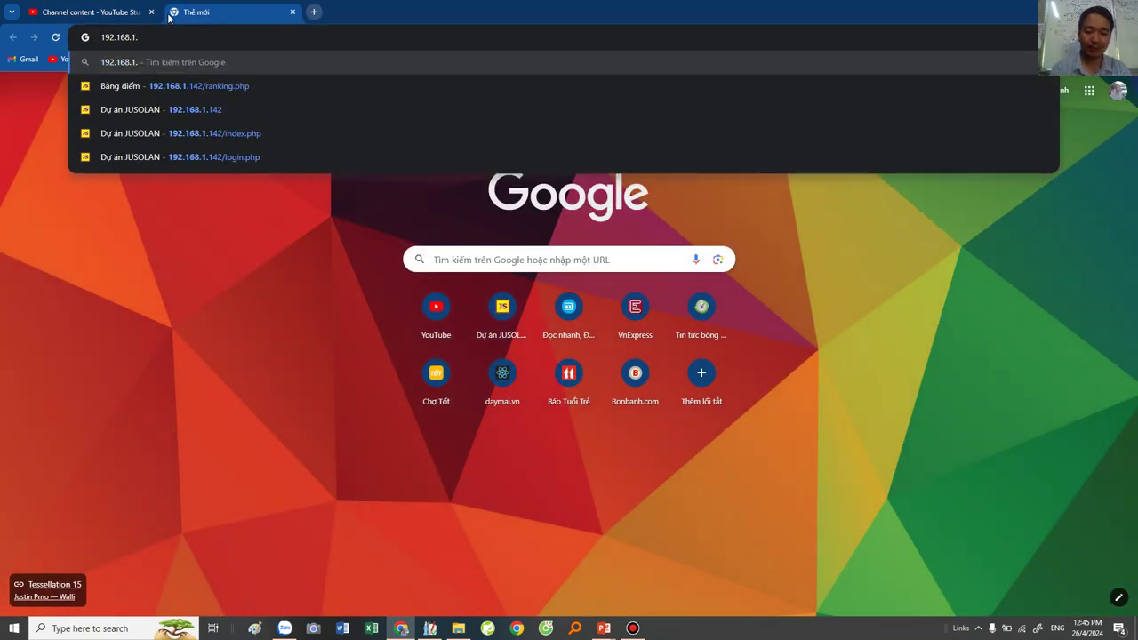
type("92")
key("Return")
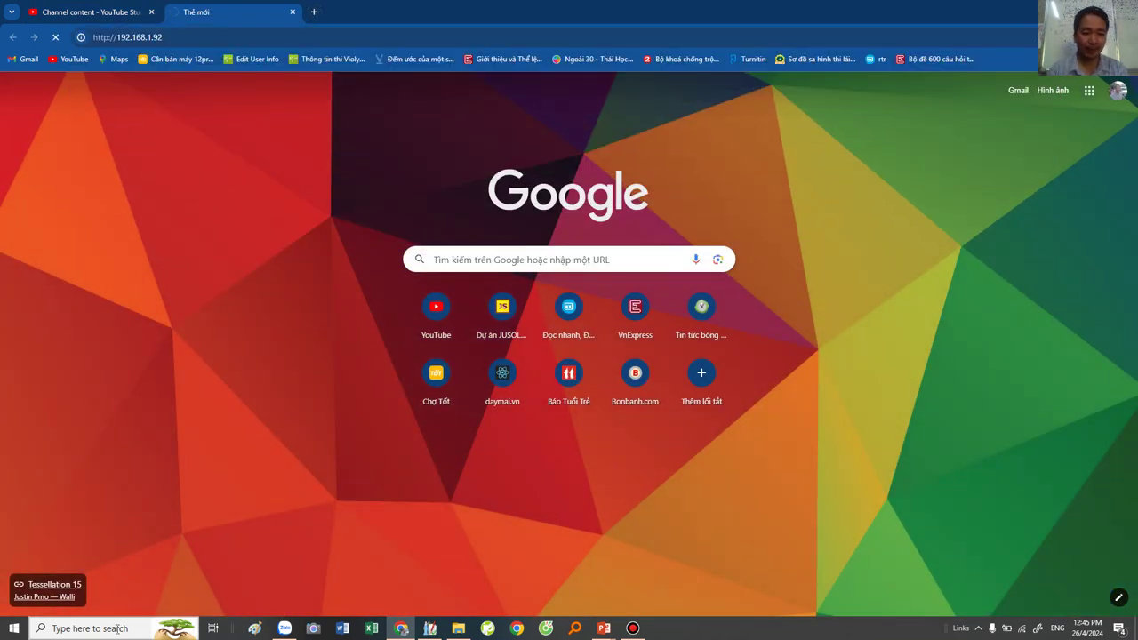
Run ipconfig in Command Prompt to find the machine's IPv4 address, then return to Chrome.
left_click(135, 628)
type("cmd")
key("Return")
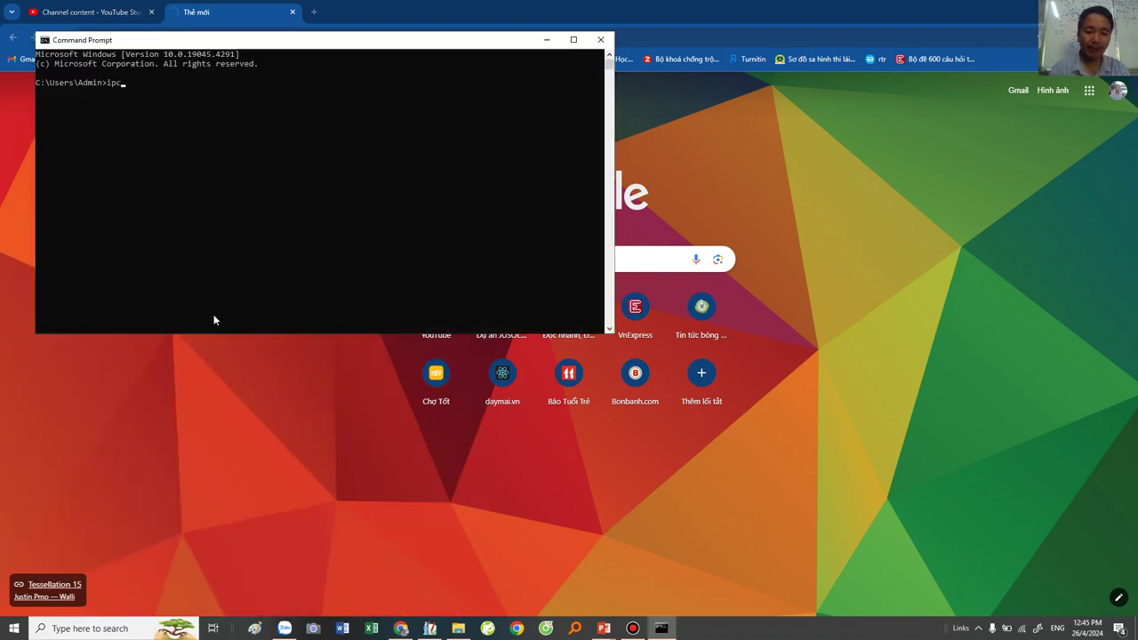
type("ipconfig")
key("Return")
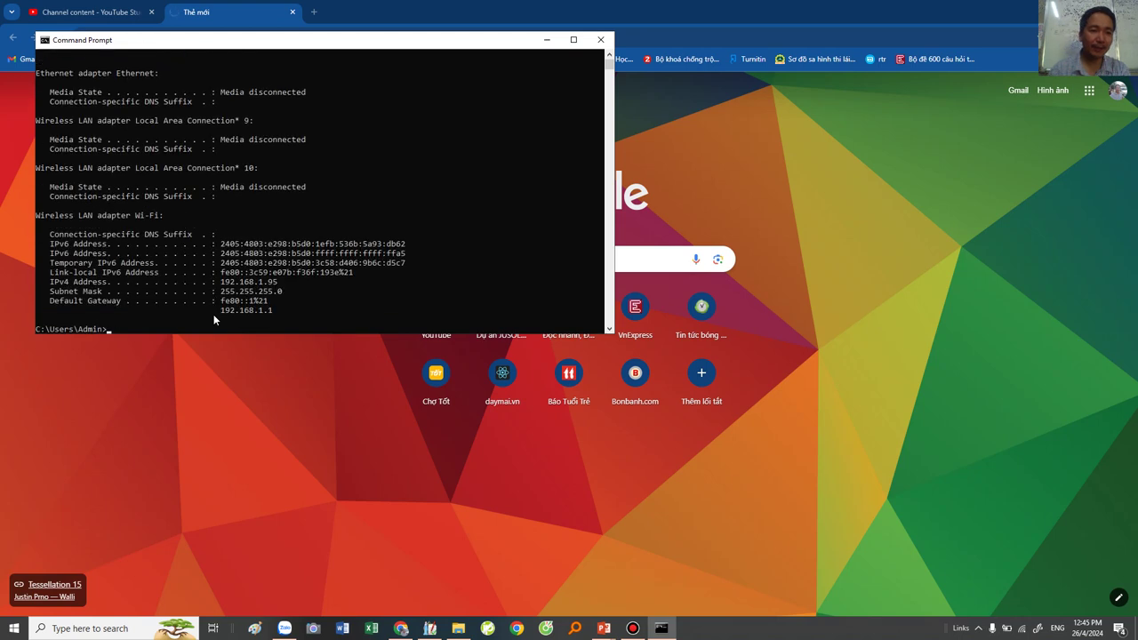
left_click(142, 29)
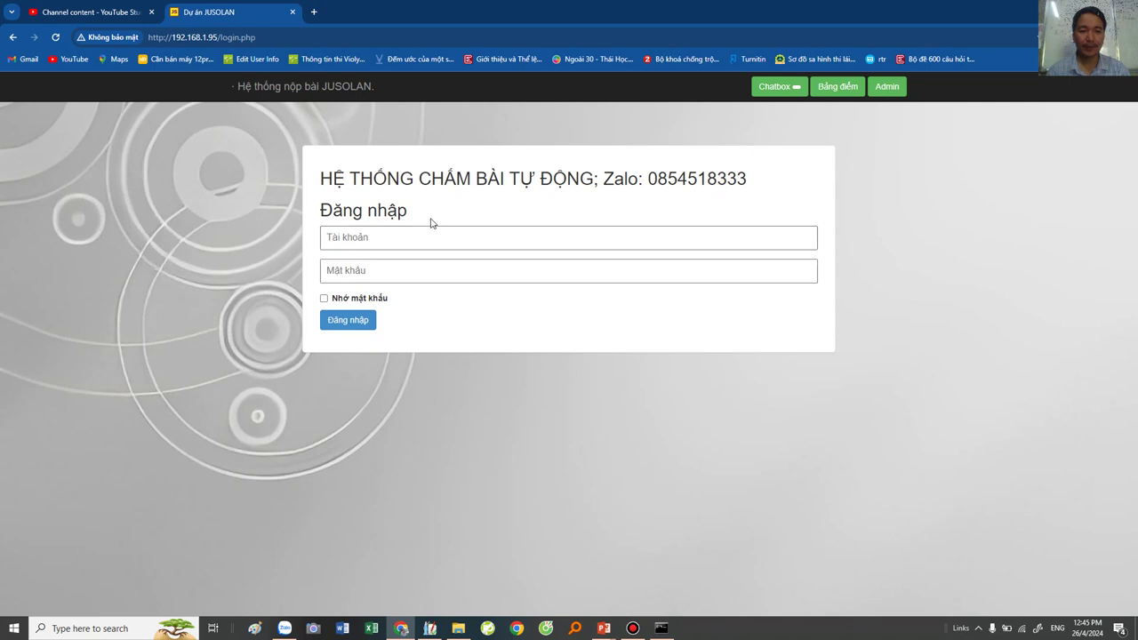
left_click(432, 237)
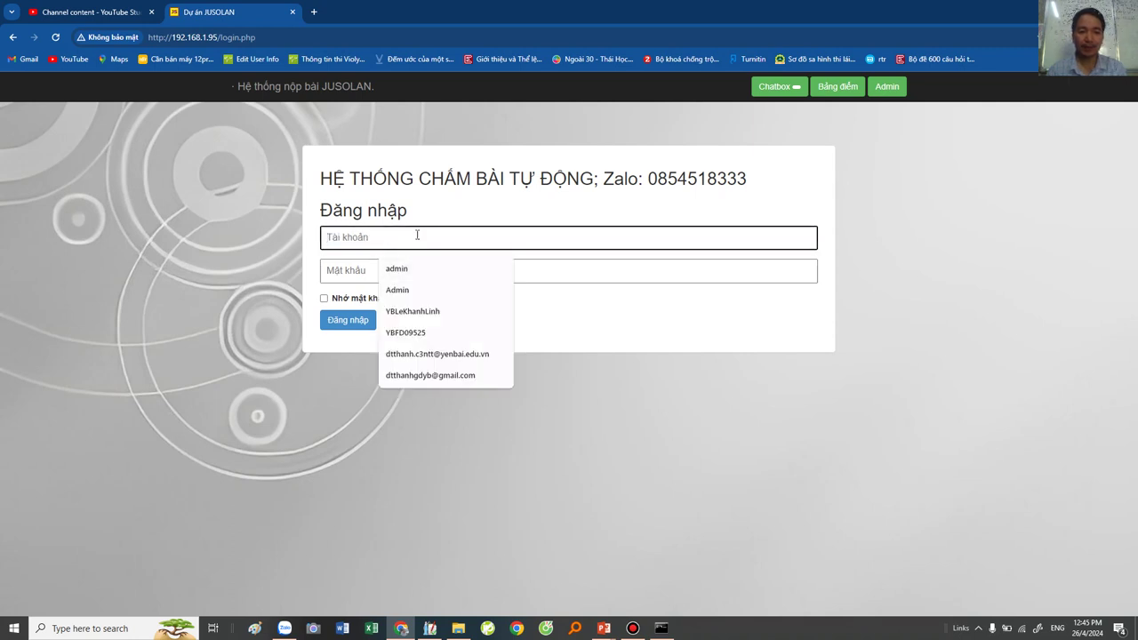
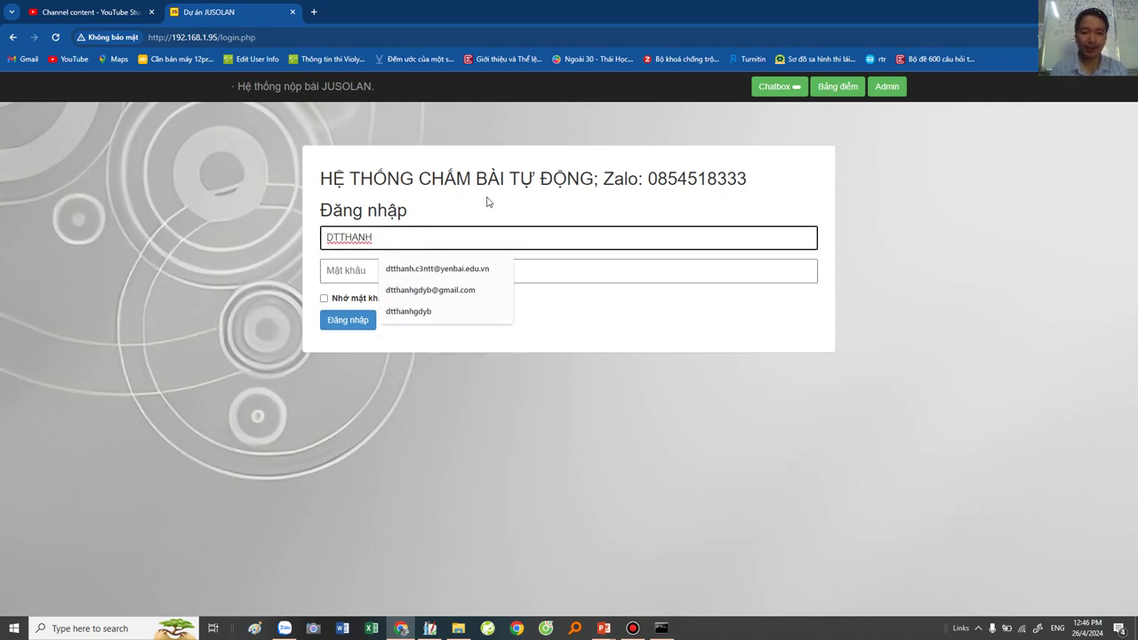
key("Tab")
type("••")
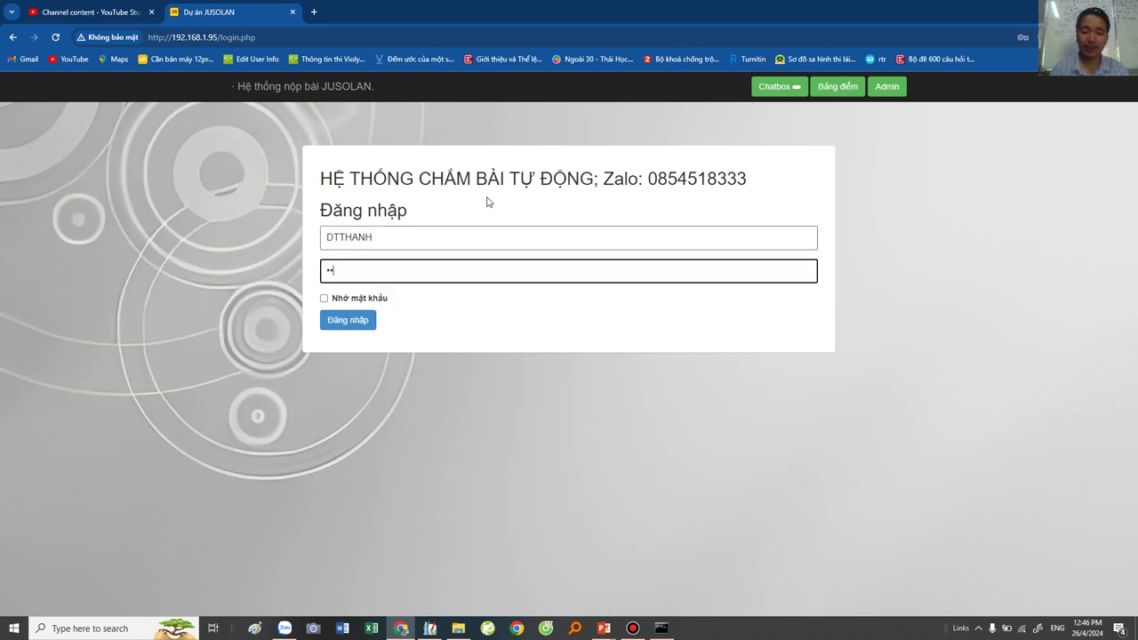
key("Return")
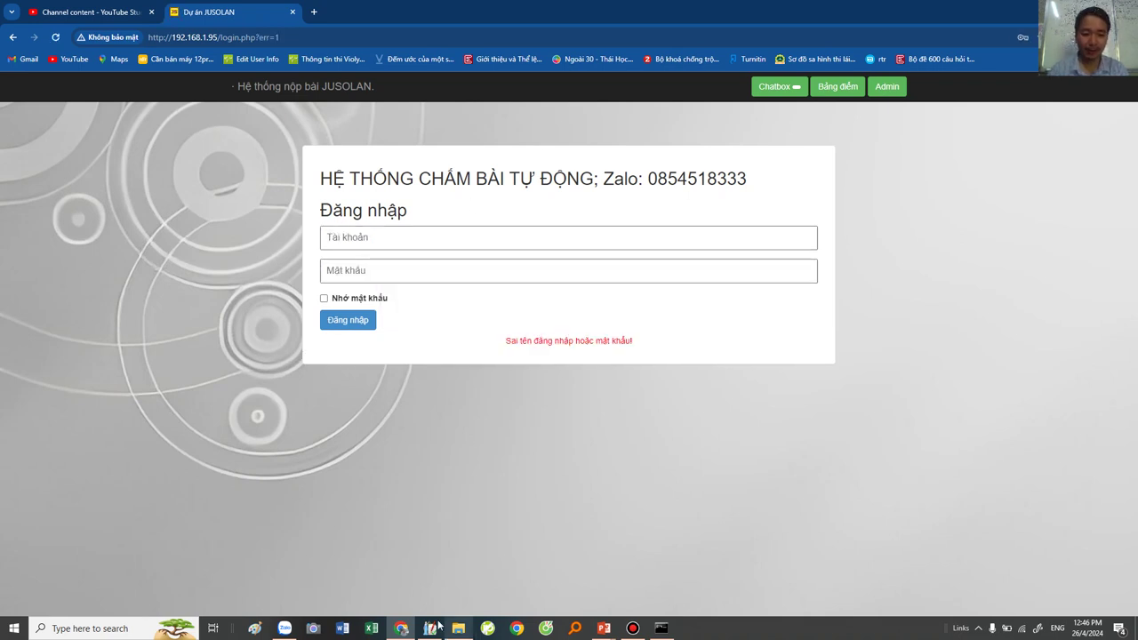
left_click(329, 244)
type("D")
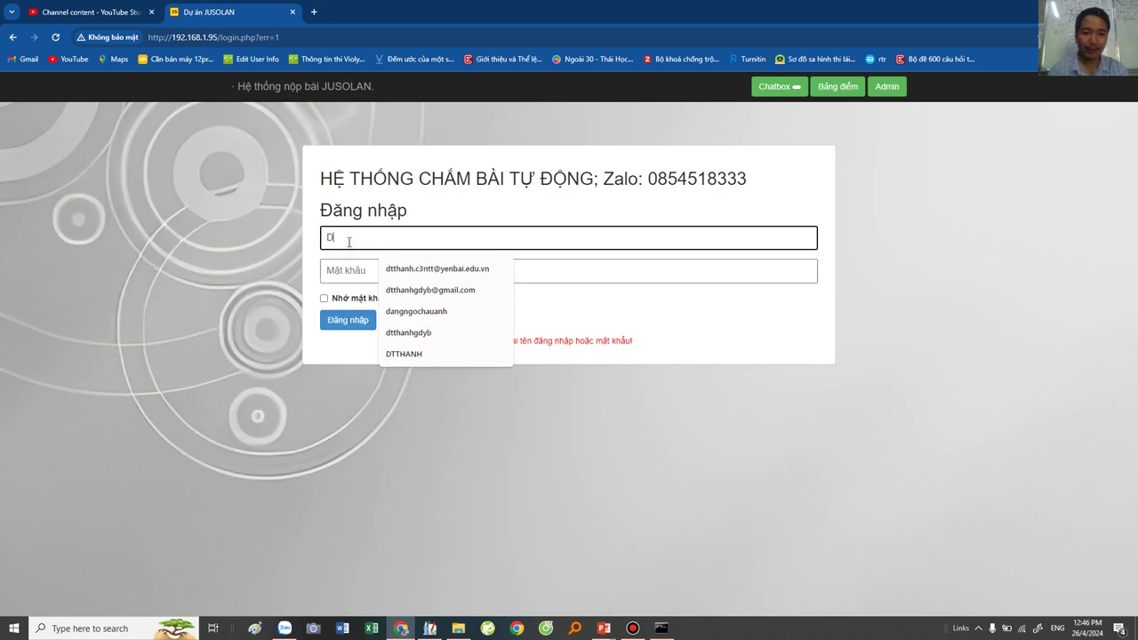
key("BackSpace")
key("Tab")
type("****")
key("Return")
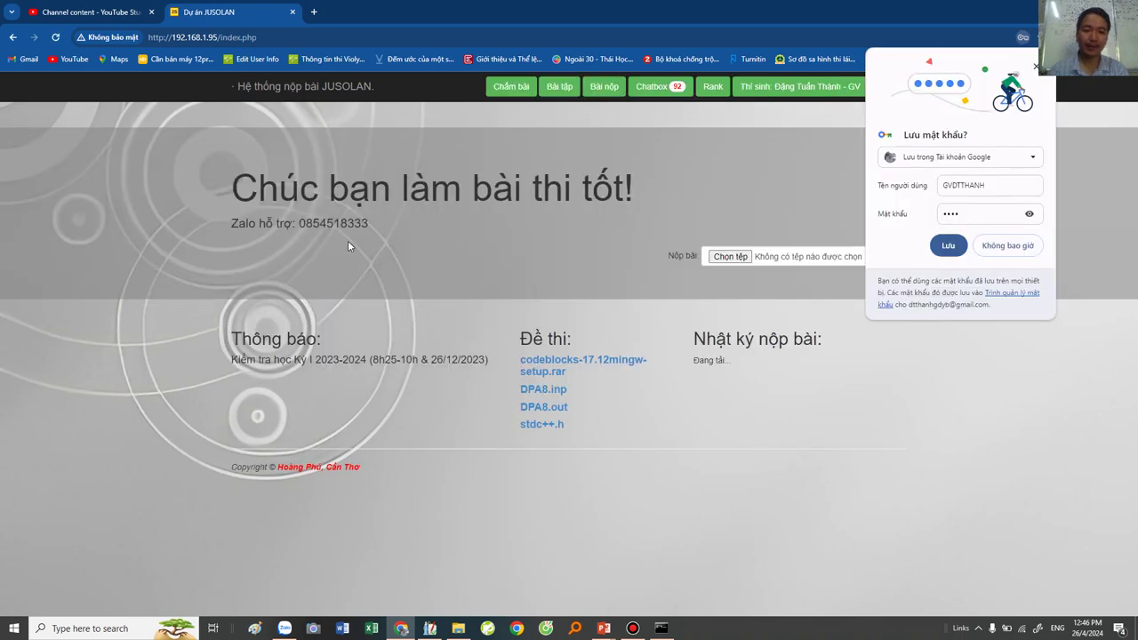
Save the login in Chrome, view the change-password form, then return home and open Bài nộp.
left_click(946, 247)
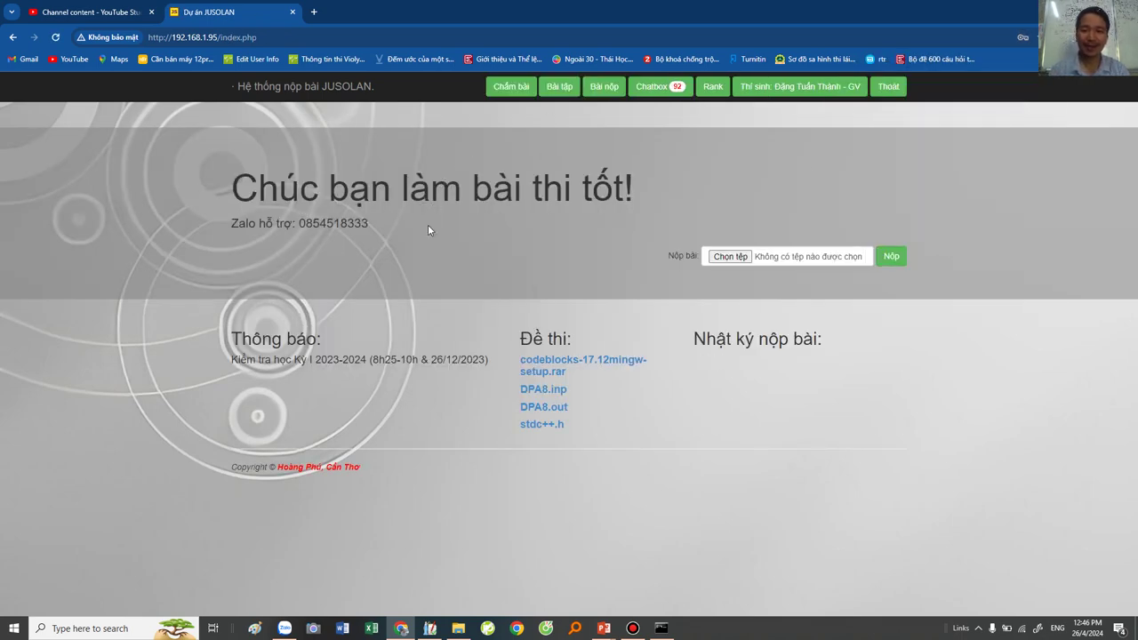
left_click(785, 92)
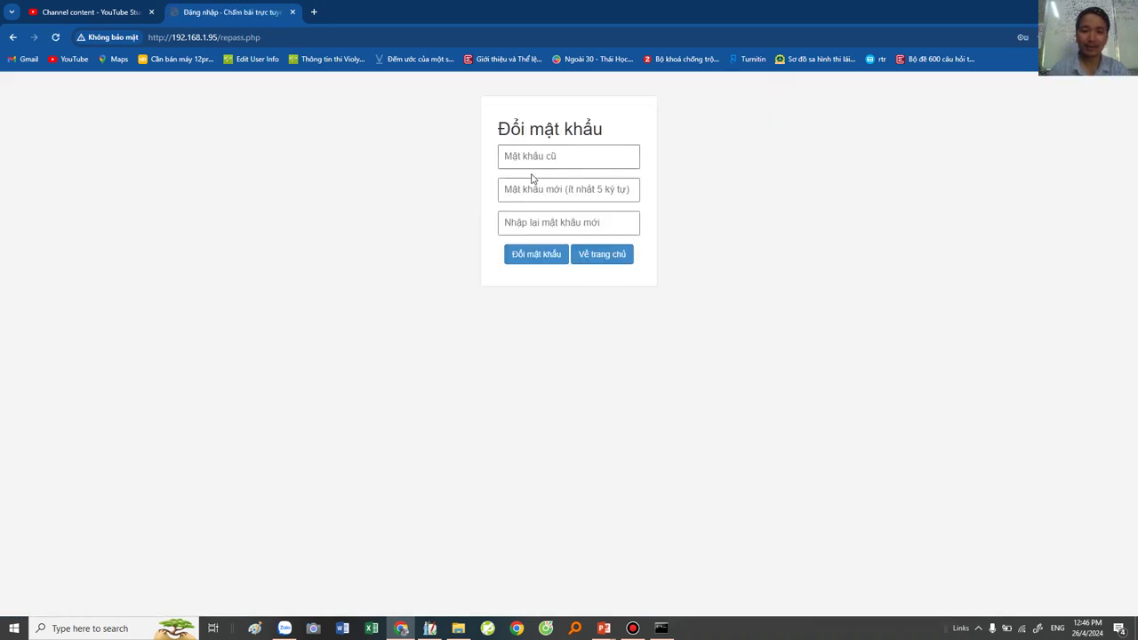
left_click(537, 158)
left_click(511, 189)
left_click(506, 222)
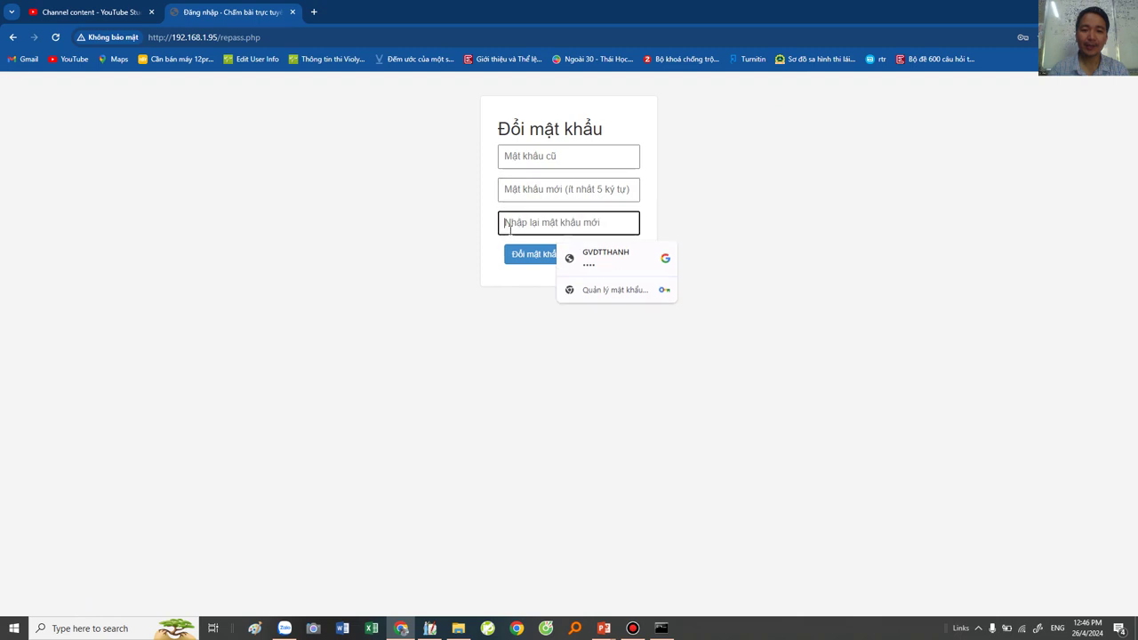
left_click(541, 254)
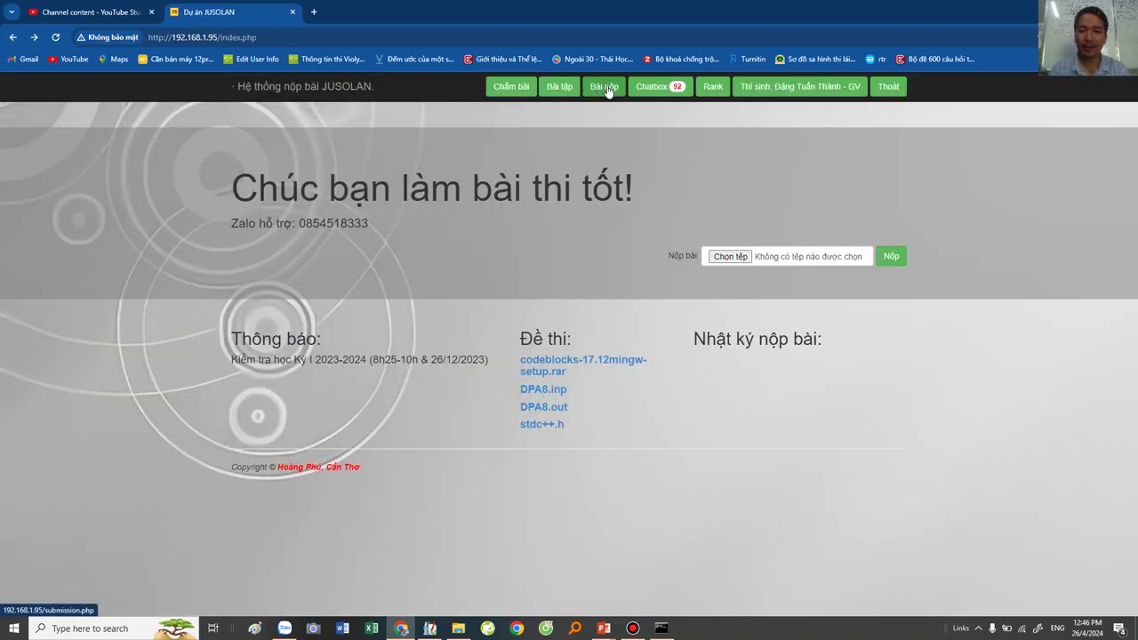
left_click(609, 92)
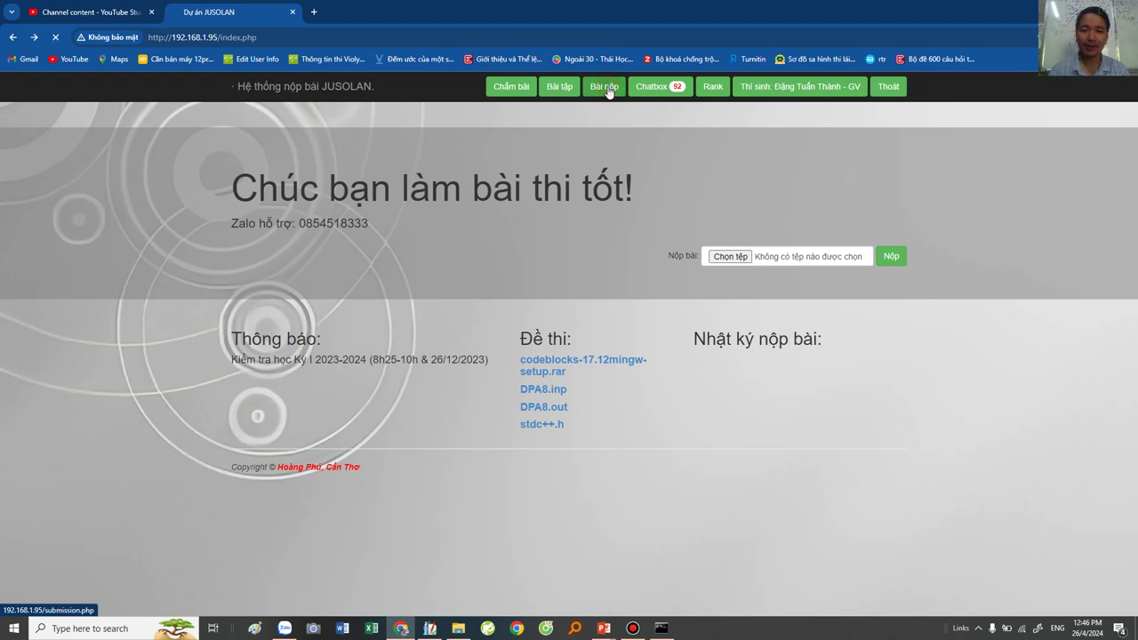